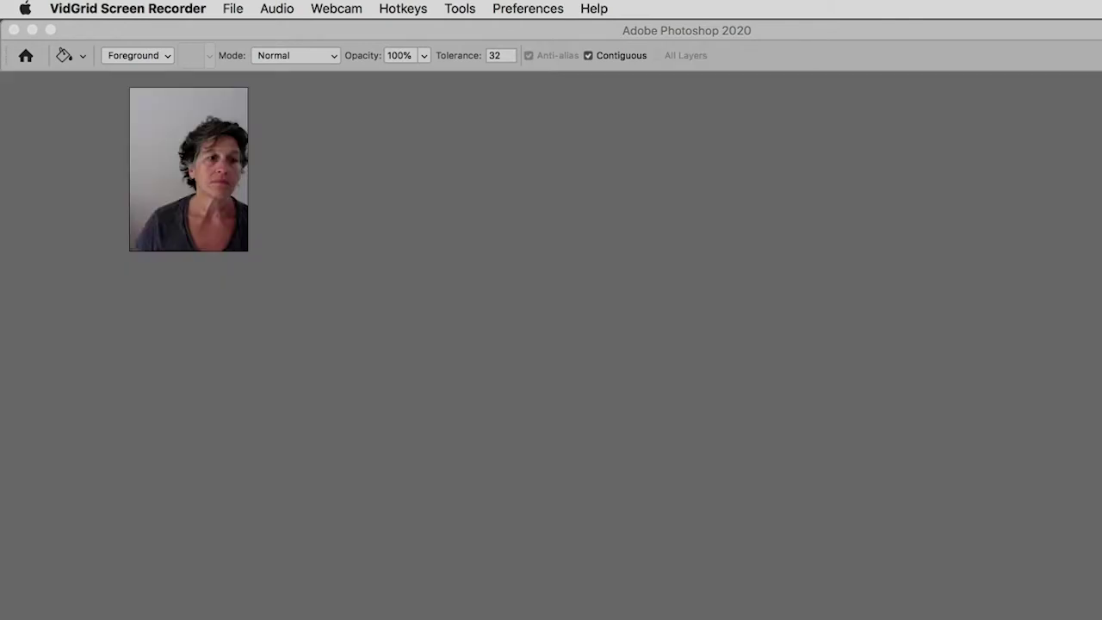
Step: Bring the Photoshop window to the front
{"action": "left_click", "coordinate": [339, 370]}
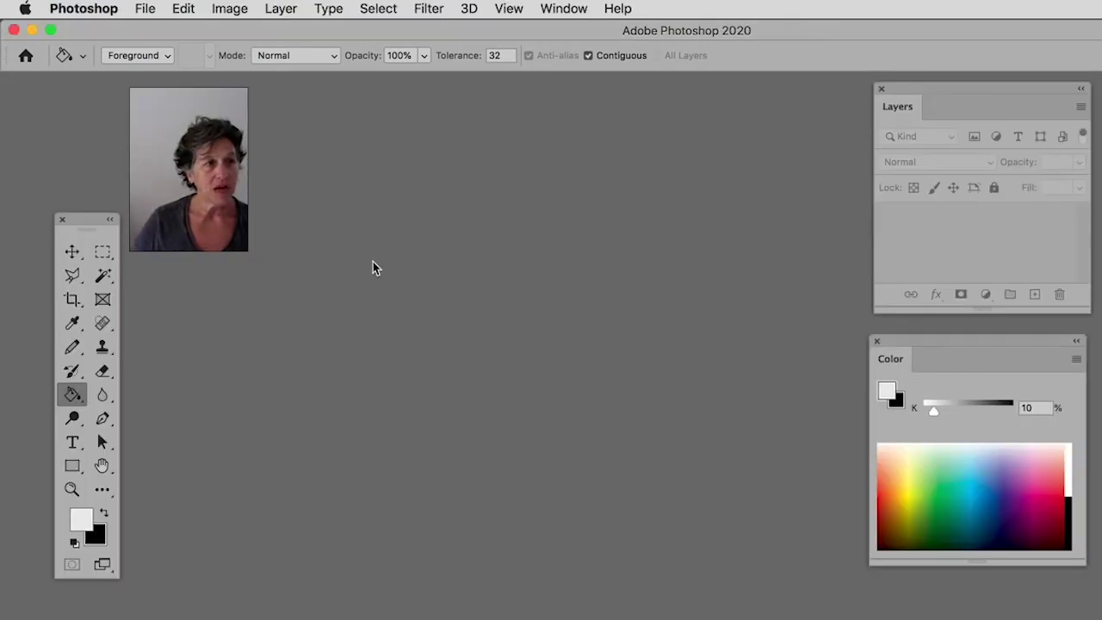
Step: Create a new document named 'Grey Scale', 11 x 2 in at 72 ppi, in Grayscale
{"action": "left_click", "coordinate": [144, 9]}
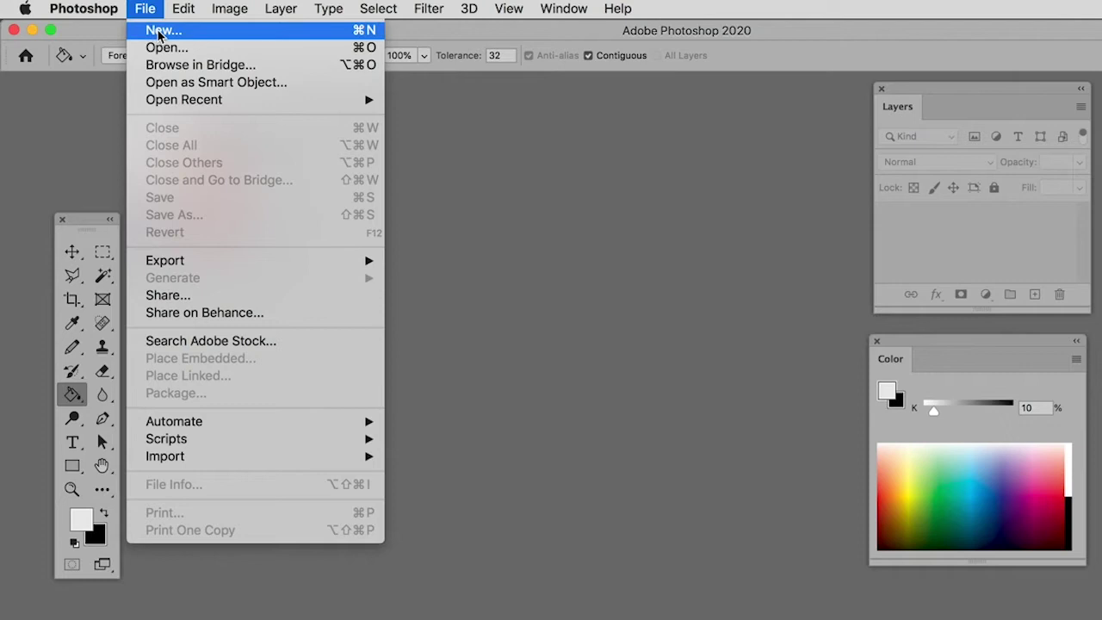
{"action": "left_click", "coordinate": [159, 32]}
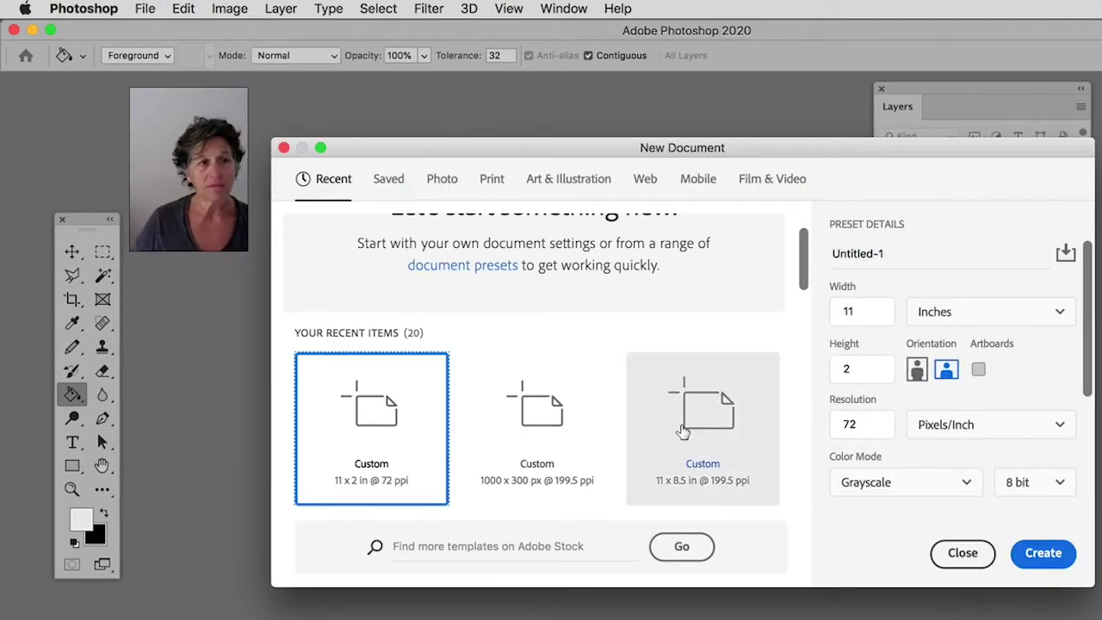
{"action": "left_click", "coordinate": [897, 252]}
{"action": "type", "text": "Grey Scale"}
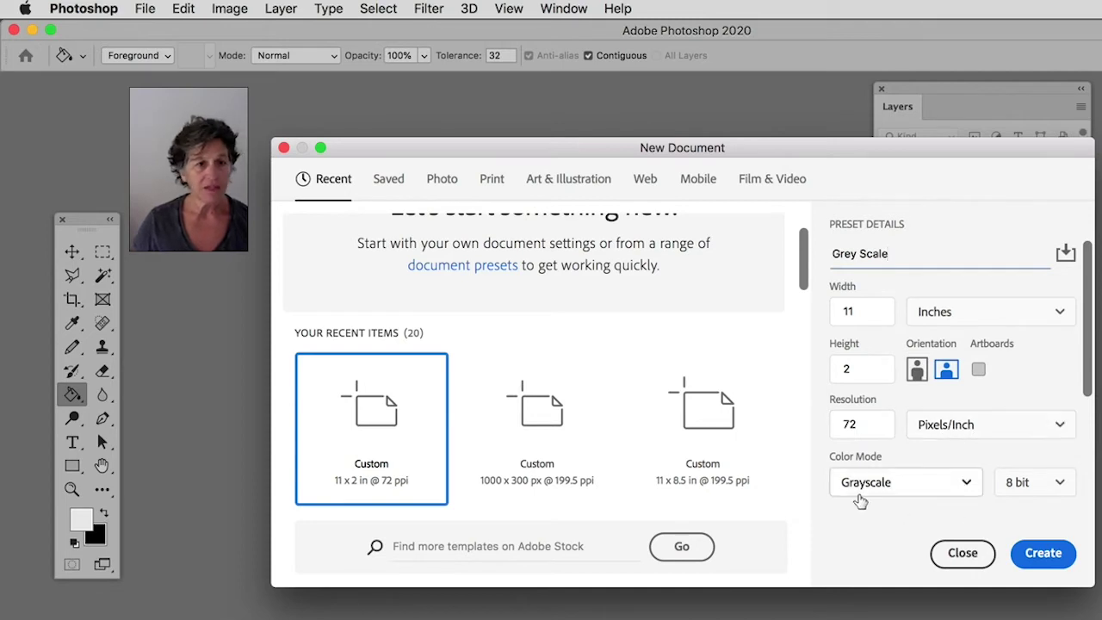
{"action": "left_click", "coordinate": [1054, 556]}
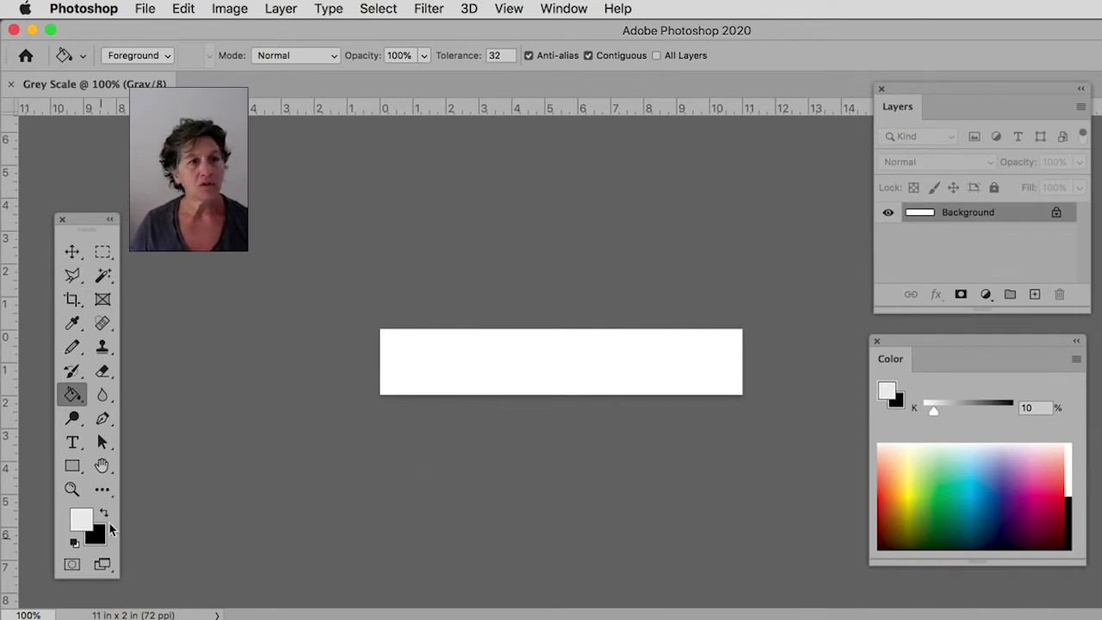
Step: Zoom the strip to 200%, lower the Color panel, and add an empty Layer 1
{"action": "left_click", "coordinate": [560, 7]}
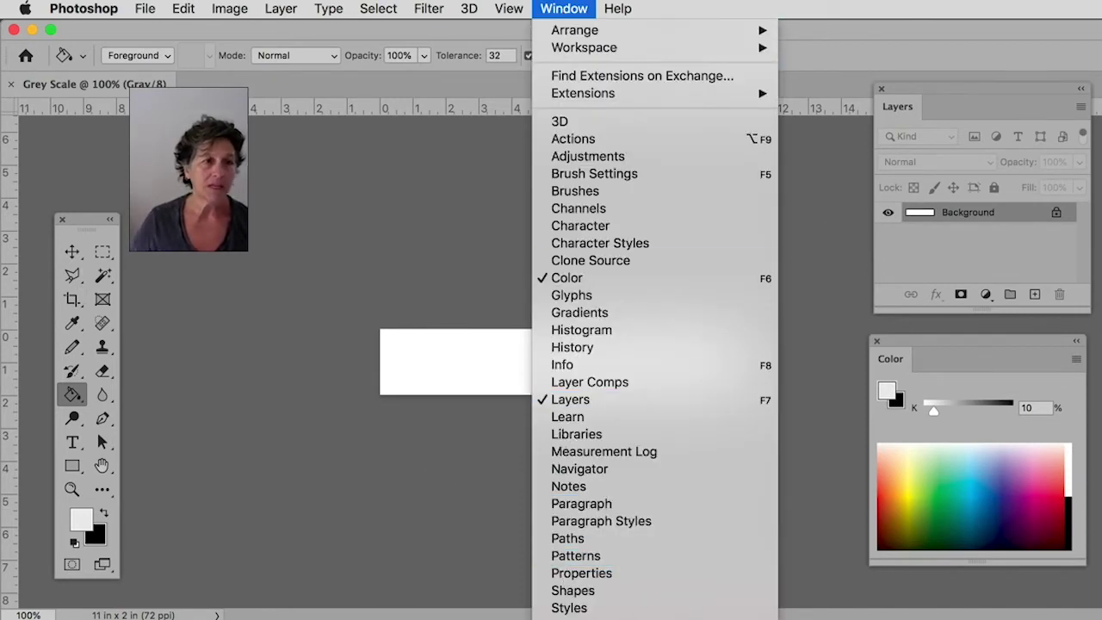
{"action": "left_click", "coordinate": [402, 205]}
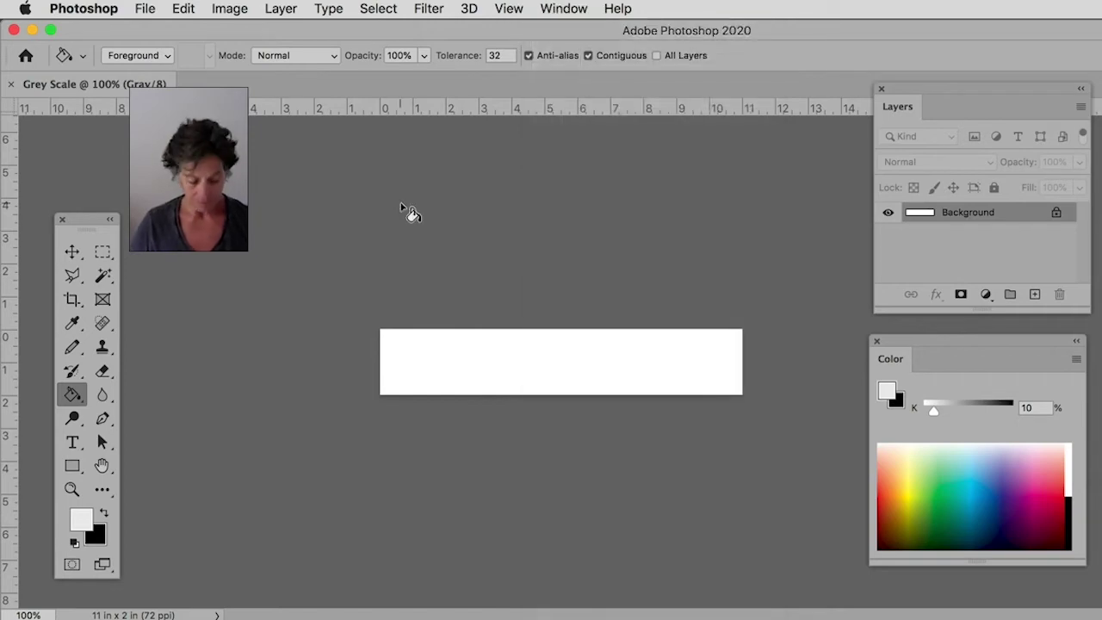
{"action": "left_click", "coordinate": [511, 10]}
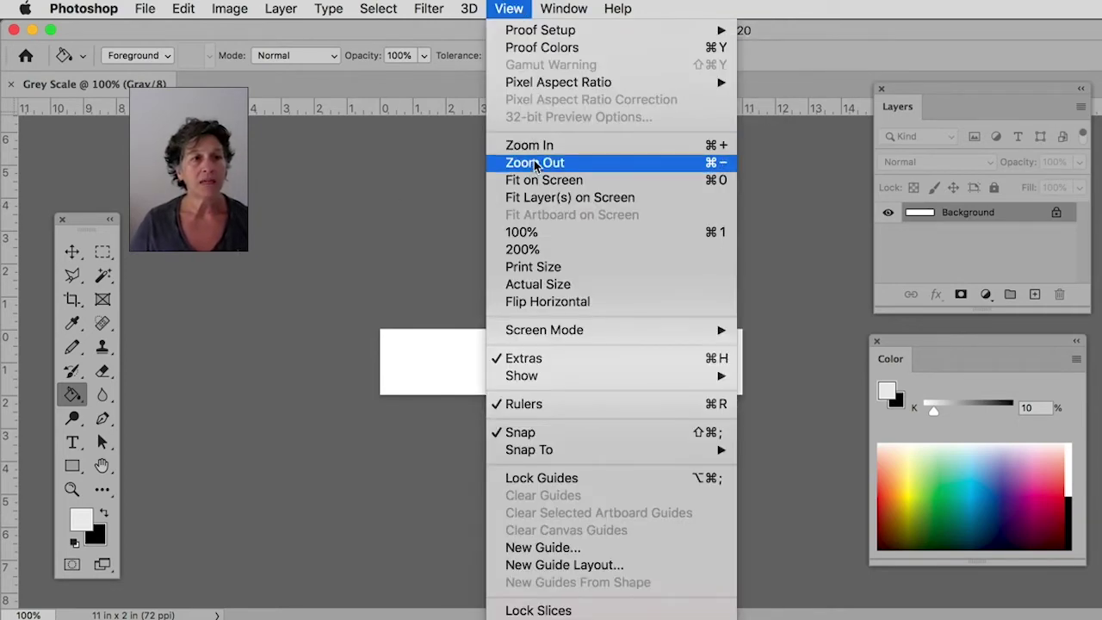
{"action": "left_click", "coordinate": [601, 151]}
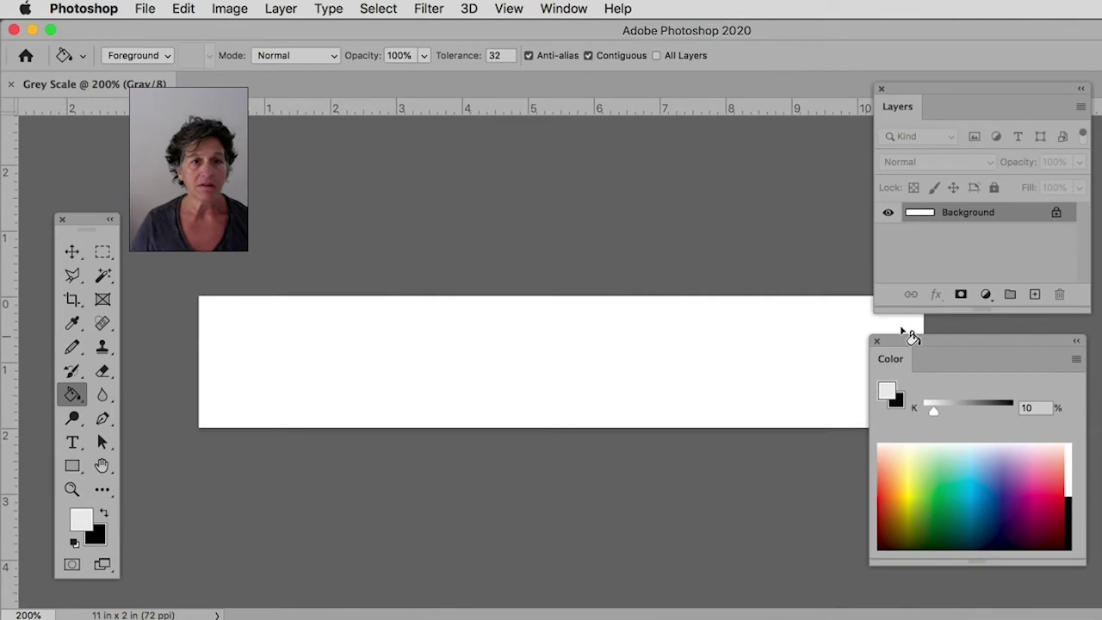
{"action": "left_click_drag", "start_coordinate": [949, 342], "coordinate": [963, 400]}
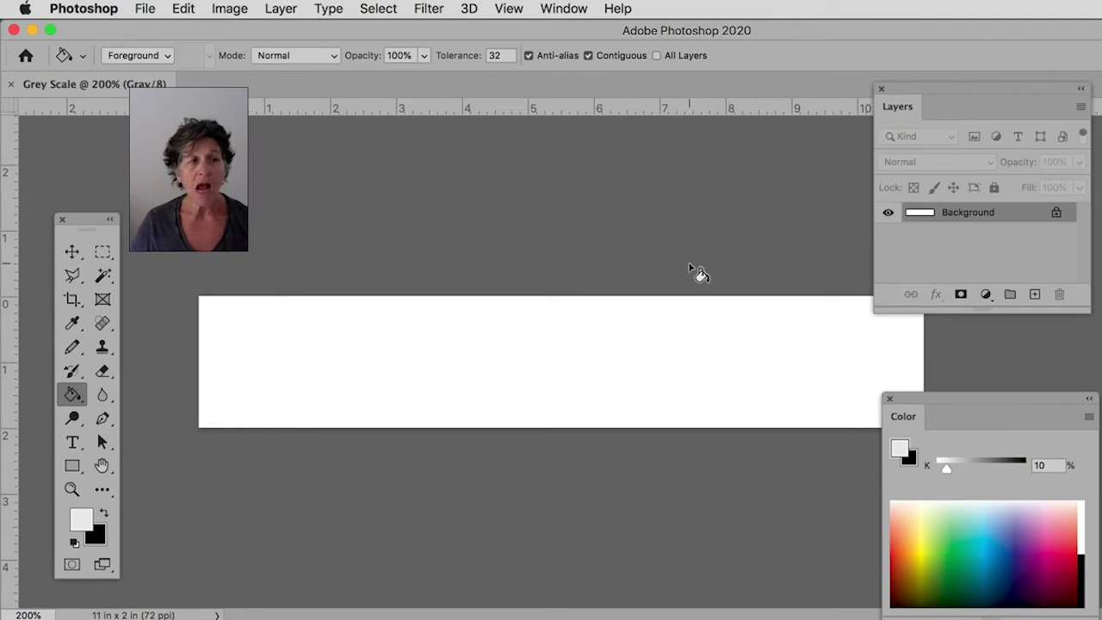
{"action": "left_click", "coordinate": [1035, 295]}
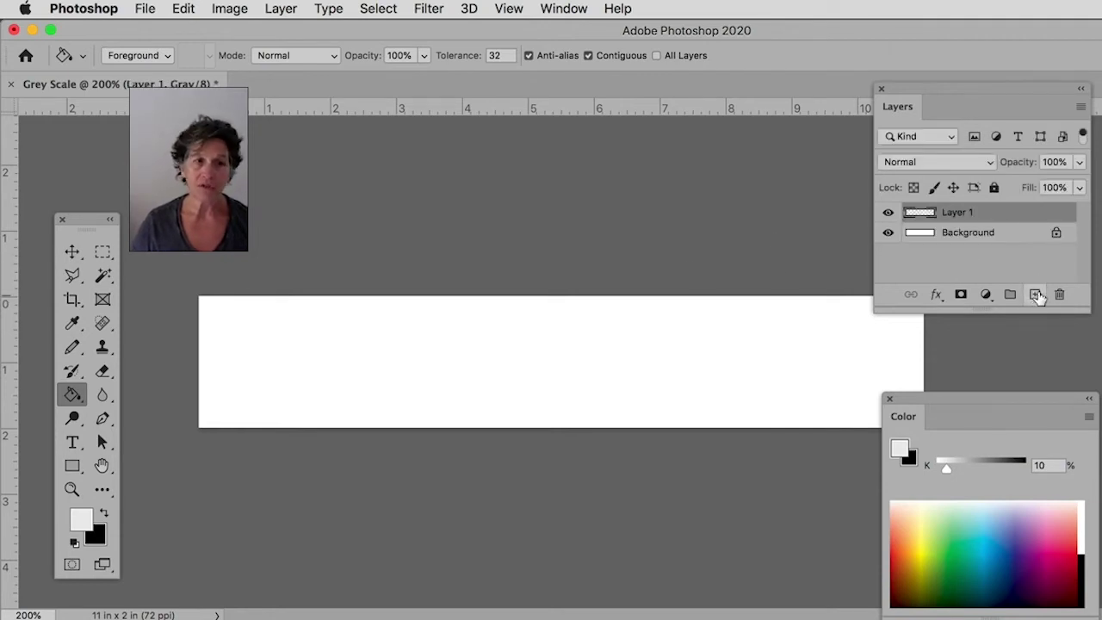
Step: Make a fixed-size 1 x 1 in square selection near the left end and set K to 10
{"action": "left_click", "coordinate": [112, 262]}
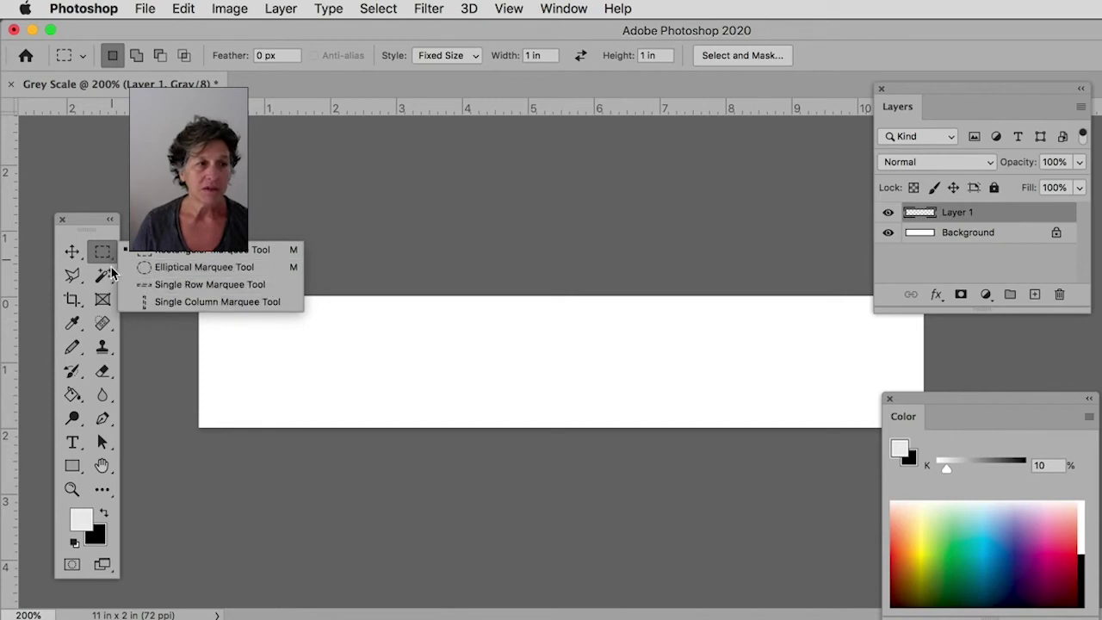
{"action": "left_click", "coordinate": [104, 257]}
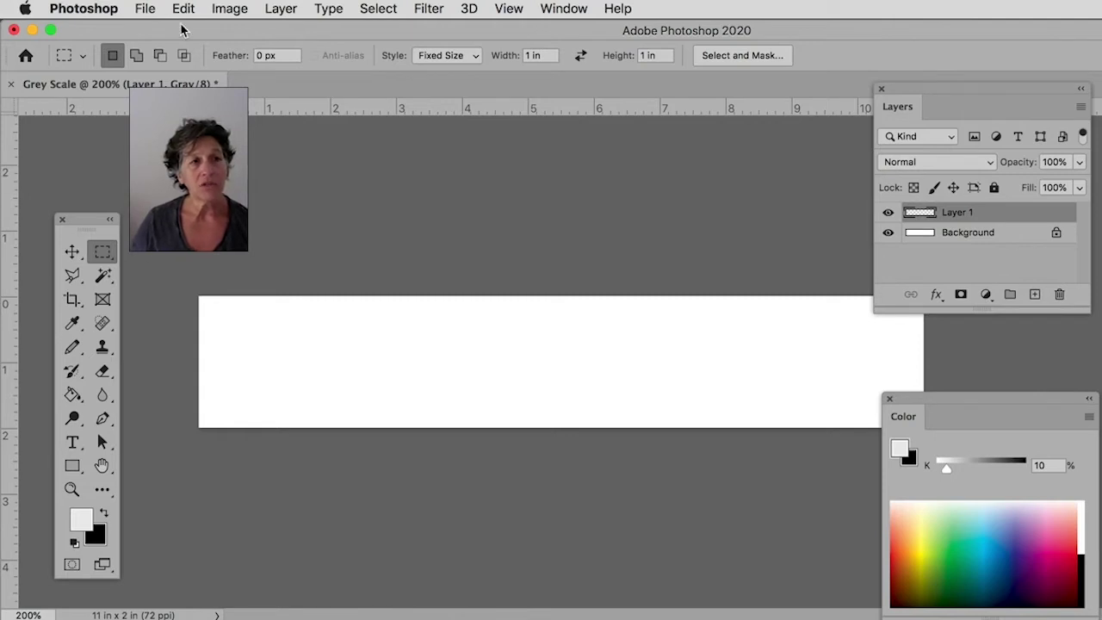
{"action": "left_click", "coordinate": [474, 55]}
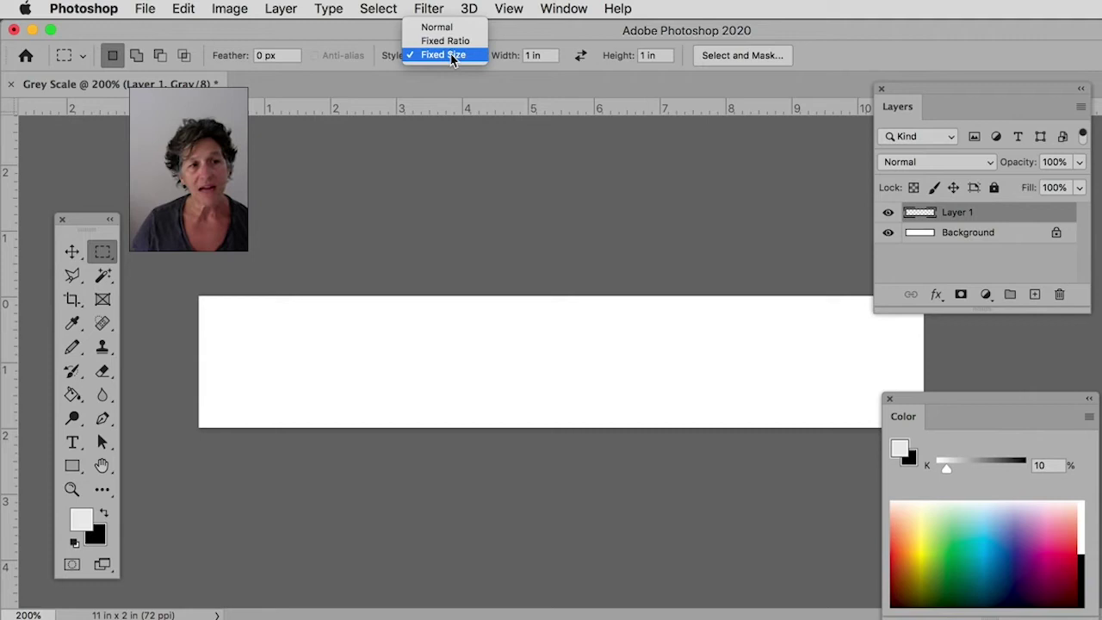
{"action": "left_click", "coordinate": [452, 55]}
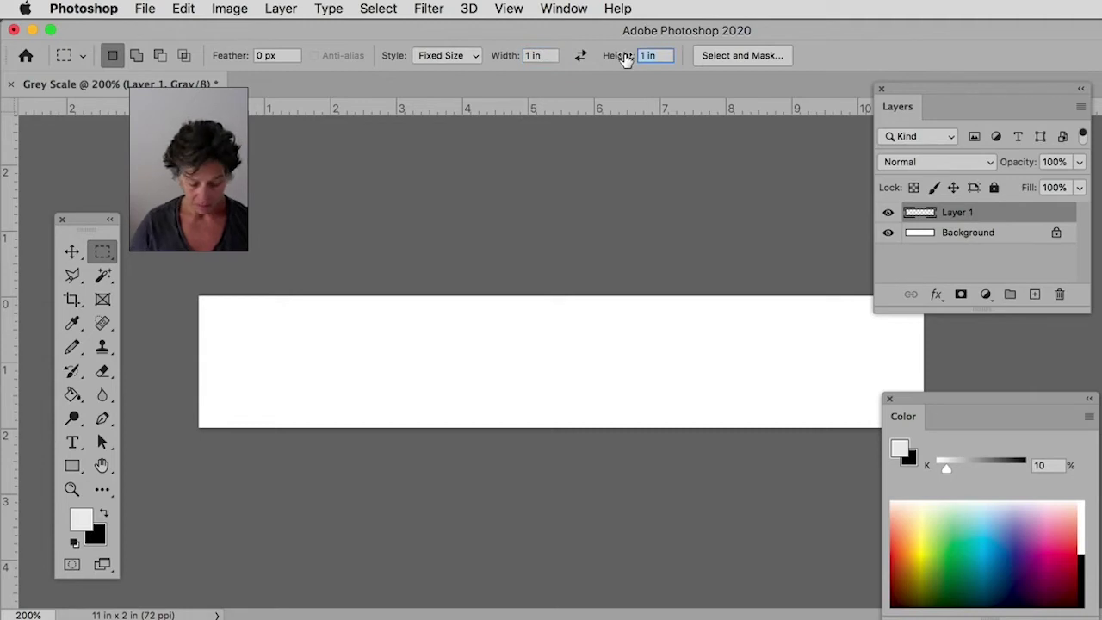
{"action": "type", "text": "1 i"}
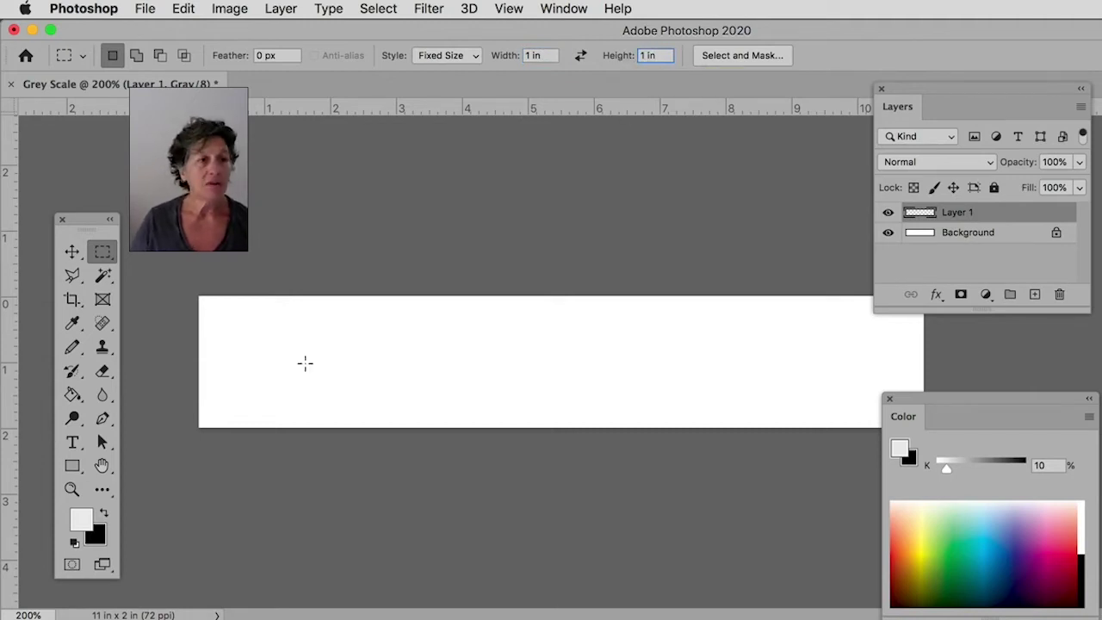
{"action": "left_click", "coordinate": [231, 333]}
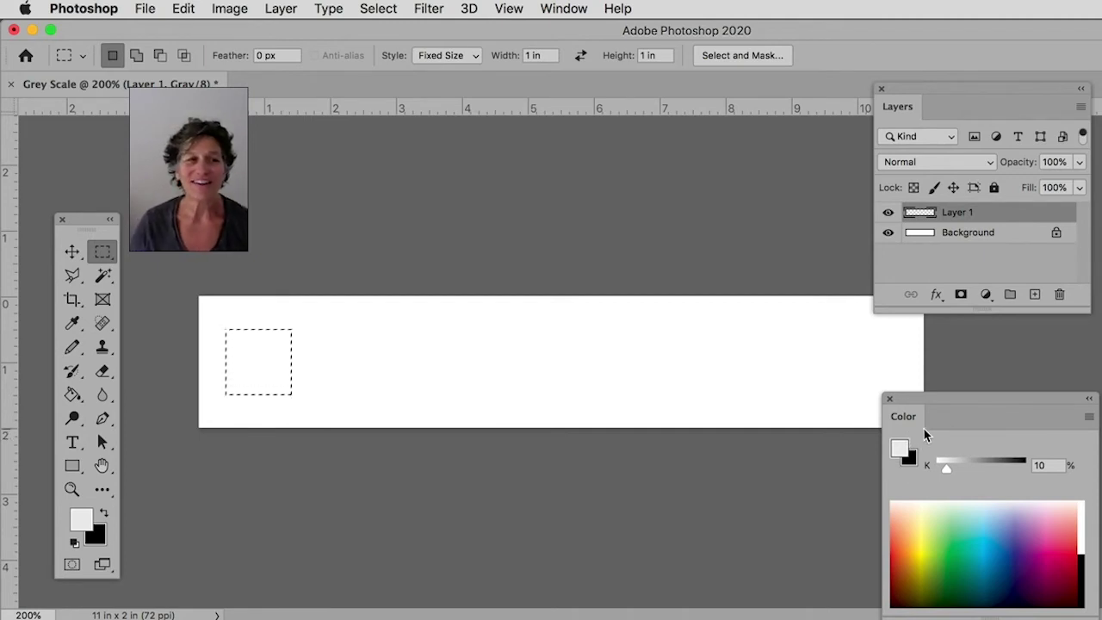
{"action": "double_click", "coordinate": [1042, 465]}
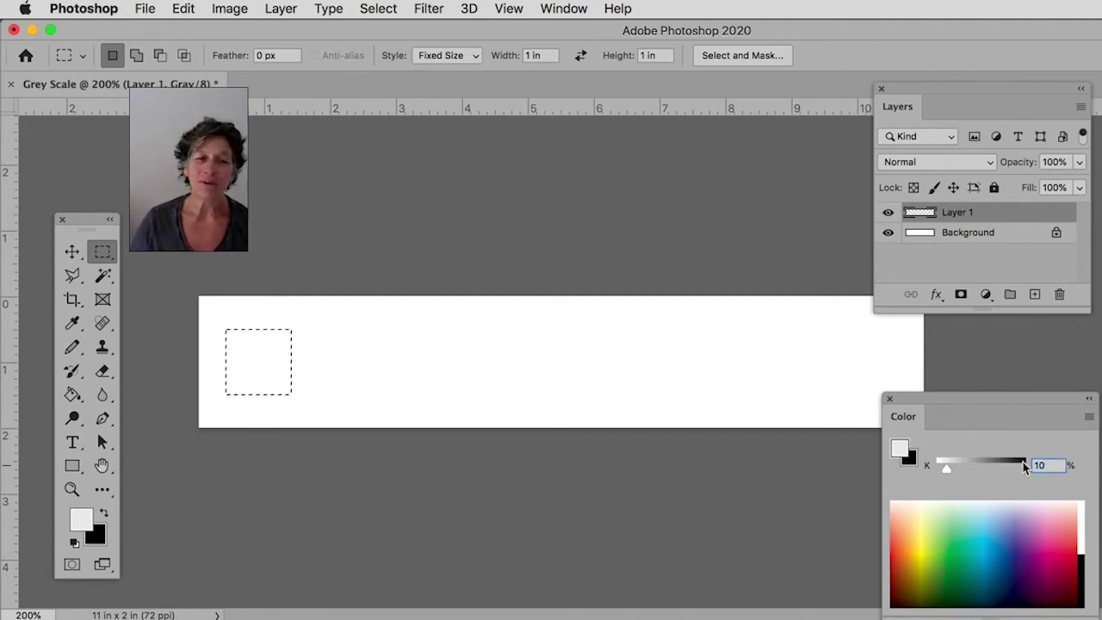
{"action": "type", "text": "10"}
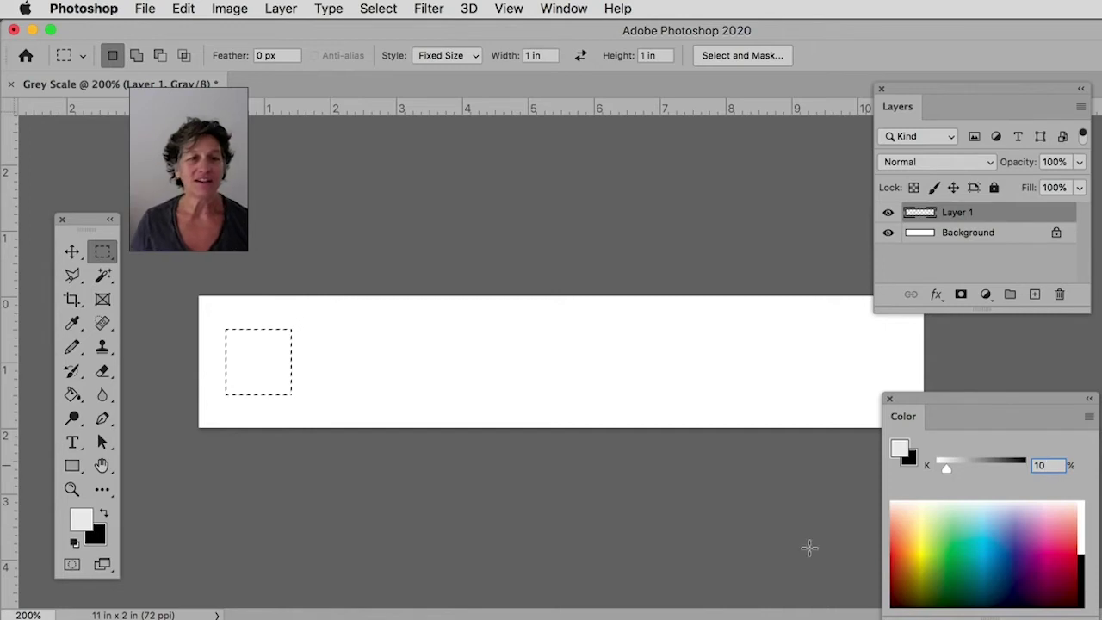
Step: Fill the first square 10% grey, duplicate it beside itself, and fill the copy 20% grey
{"action": "left_click", "coordinate": [72, 394]}
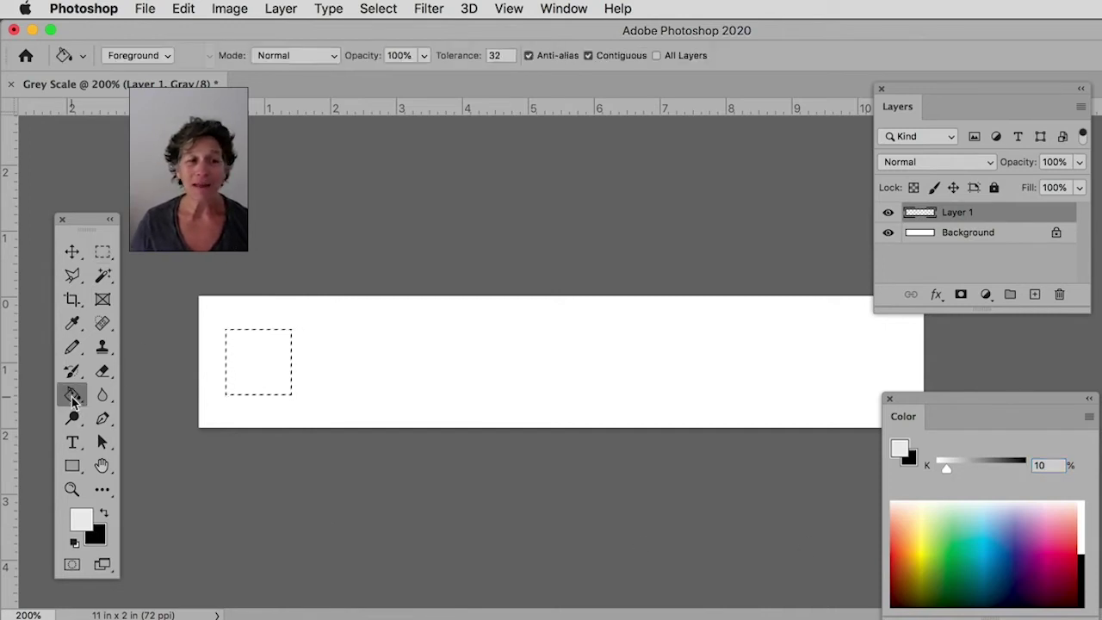
{"action": "left_click", "coordinate": [263, 376]}
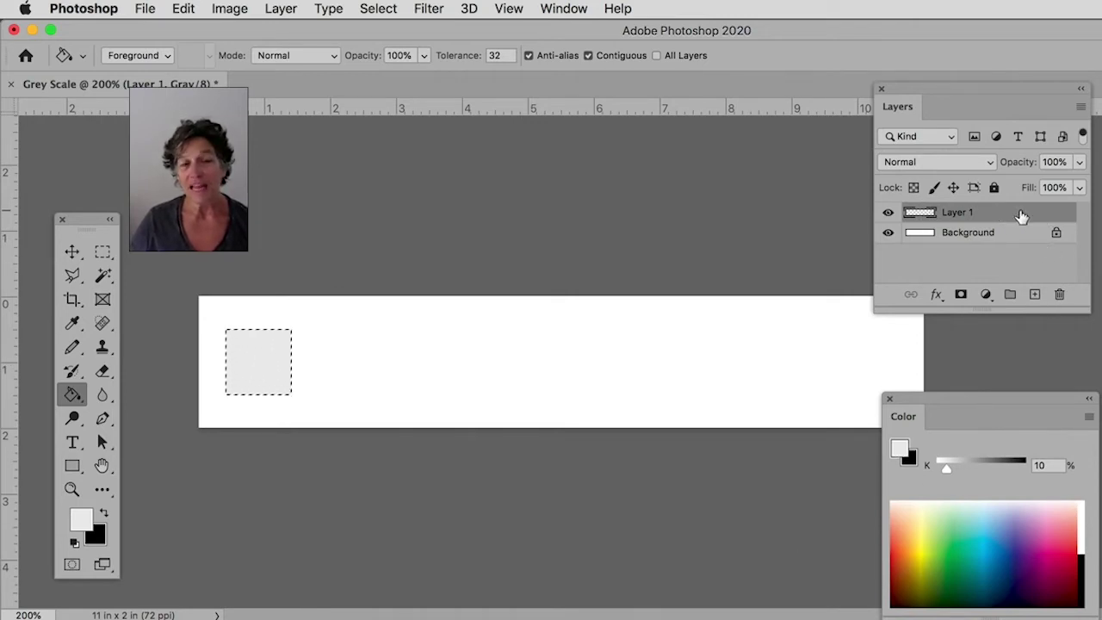
{"action": "left_click_drag", "start_coordinate": [1012, 216], "coordinate": [1035, 294]}
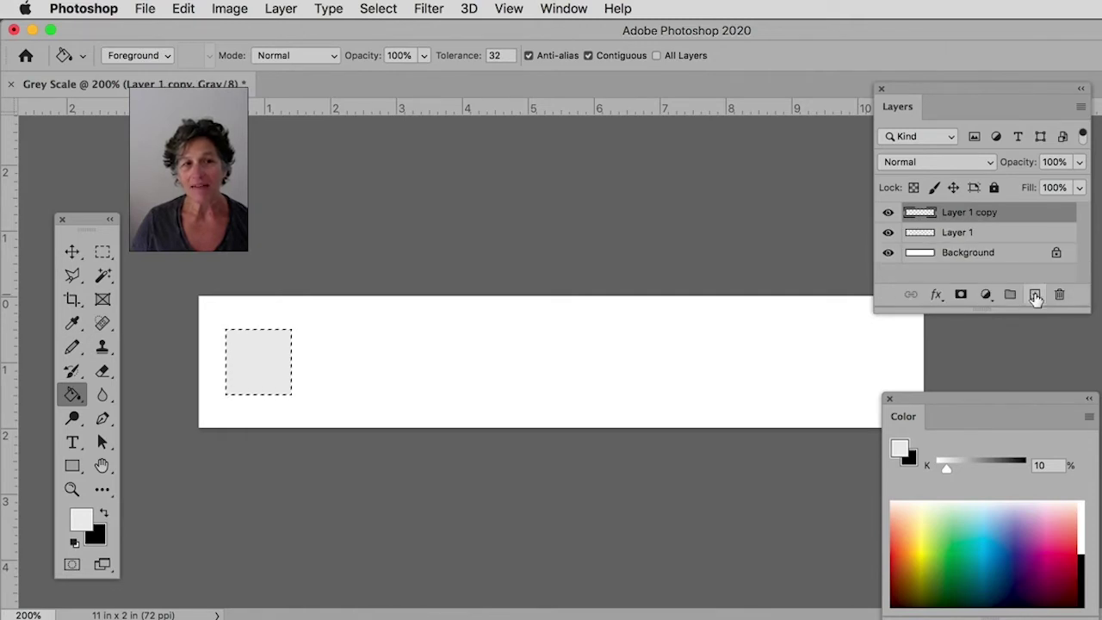
{"action": "left_click", "coordinate": [71, 251]}
{"action": "left_click_drag", "start_coordinate": [249, 376], "coordinate": [319, 377]}
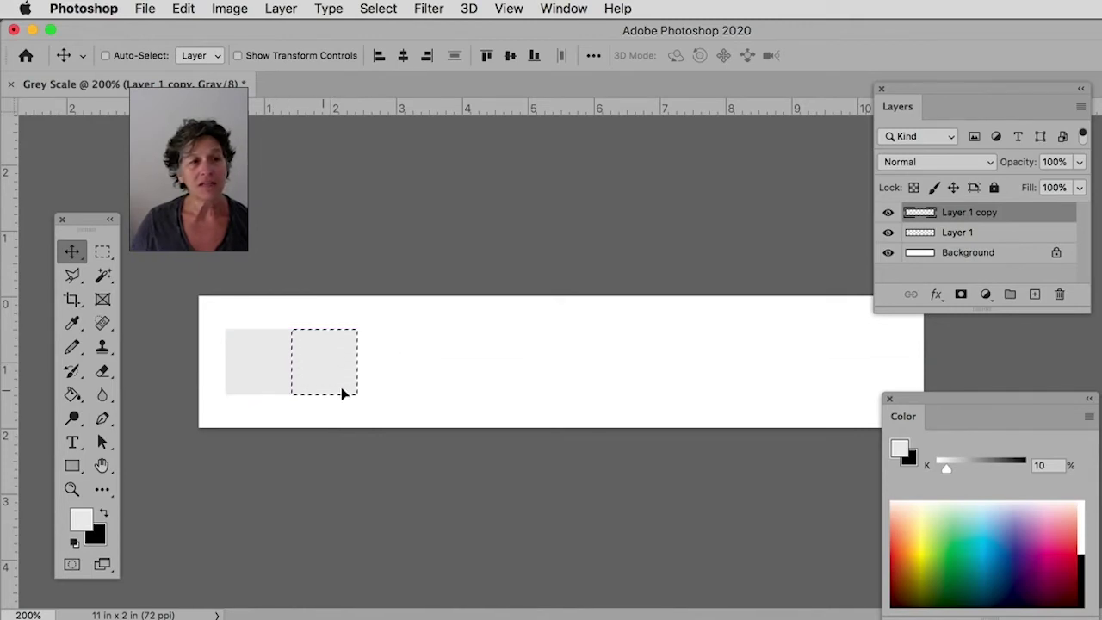
{"action": "left_click", "coordinate": [238, 56]}
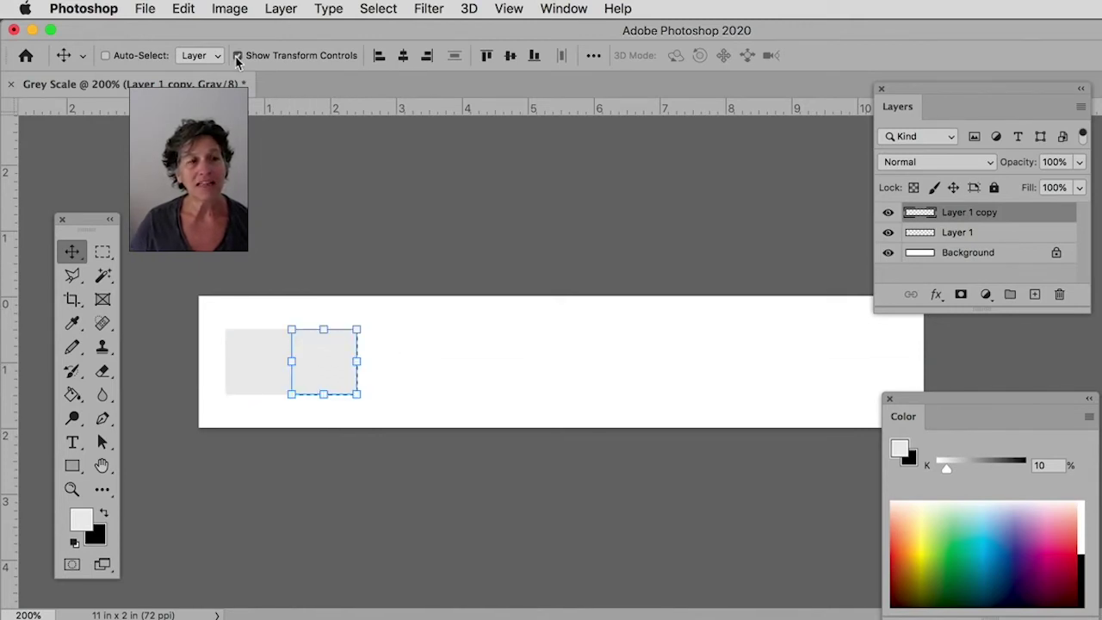
{"action": "left_click", "coordinate": [238, 56]}
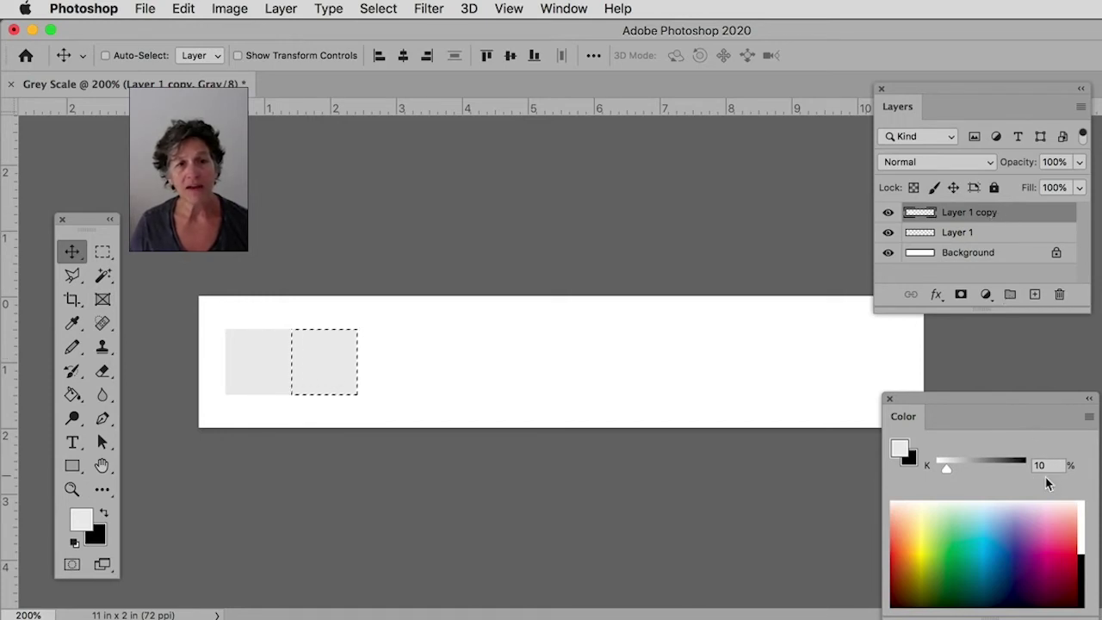
{"action": "type", "text": "20"}
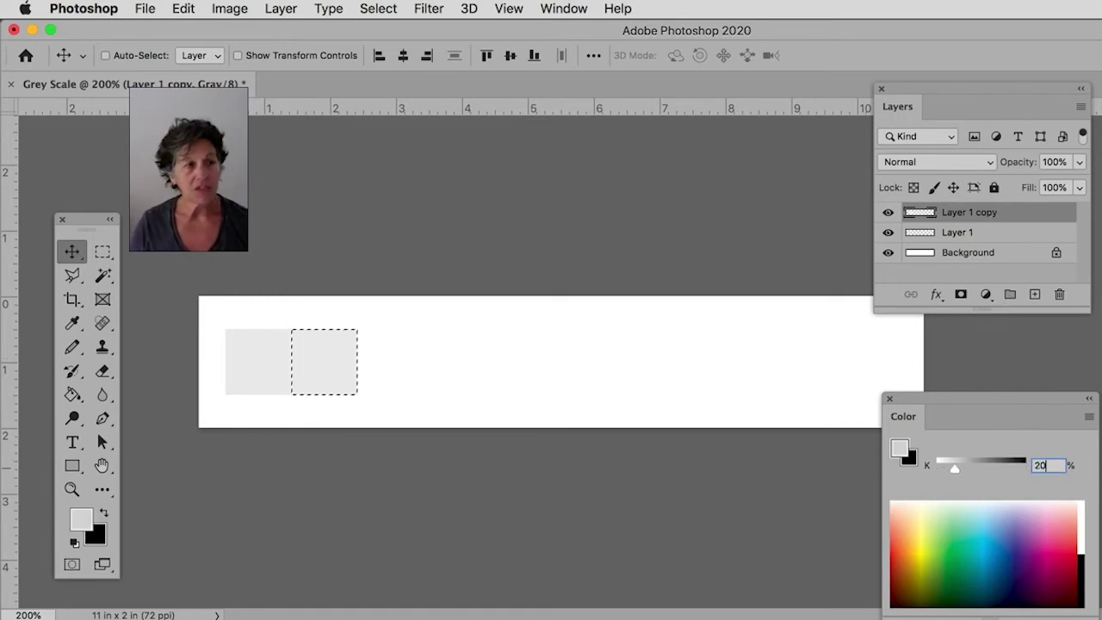
{"action": "left_click", "coordinate": [73, 395]}
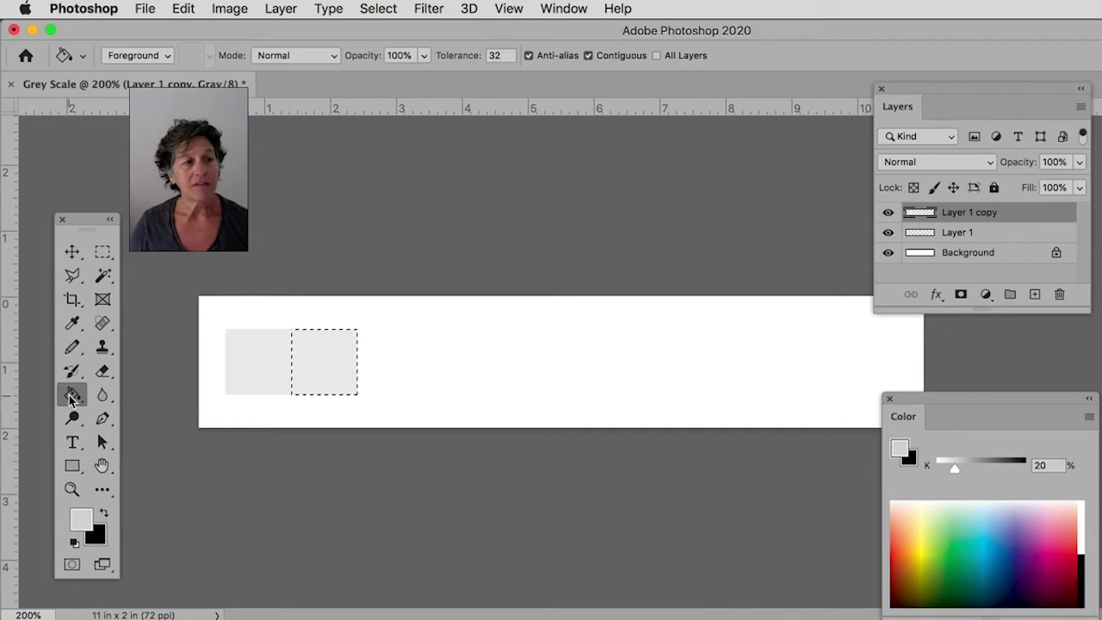
{"action": "left_click", "coordinate": [328, 374]}
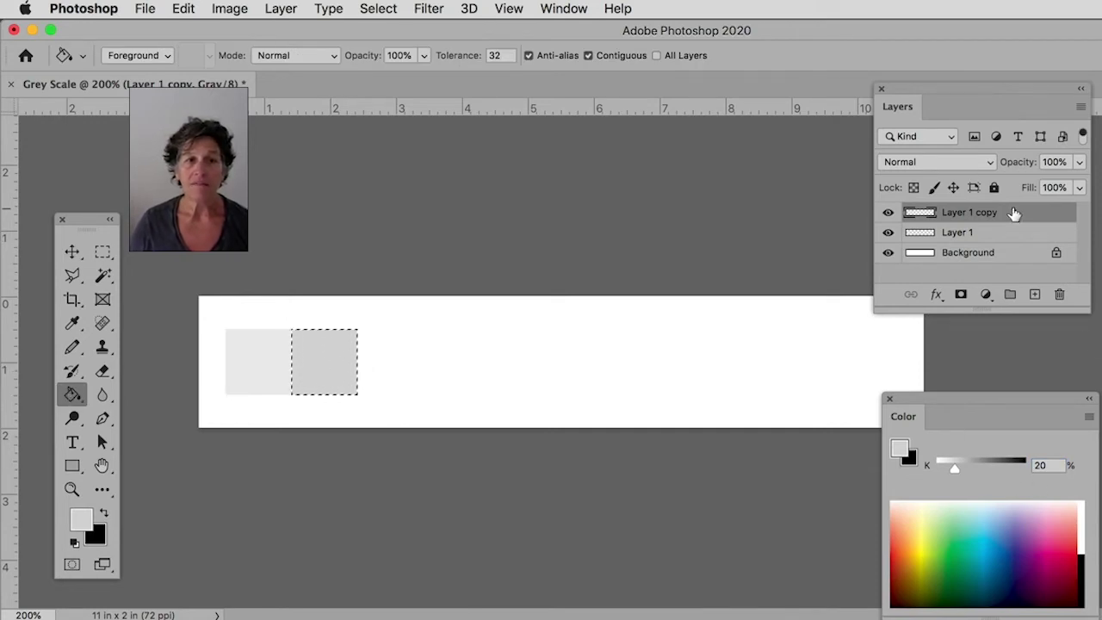
Step: Duplicate the second square to its right and fill the third square 30% grey
{"action": "left_click_drag", "start_coordinate": [1015, 214], "coordinate": [1035, 295]}
{"action": "left_click", "coordinate": [72, 251]}
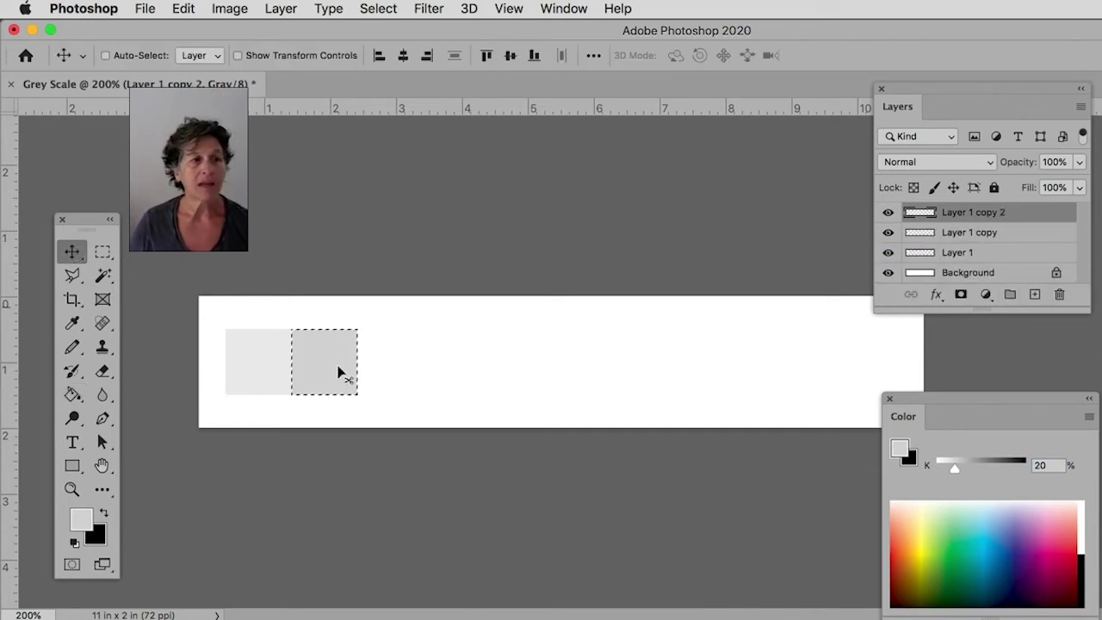
{"action": "left_click_drag", "start_coordinate": [339, 372], "coordinate": [392, 384]}
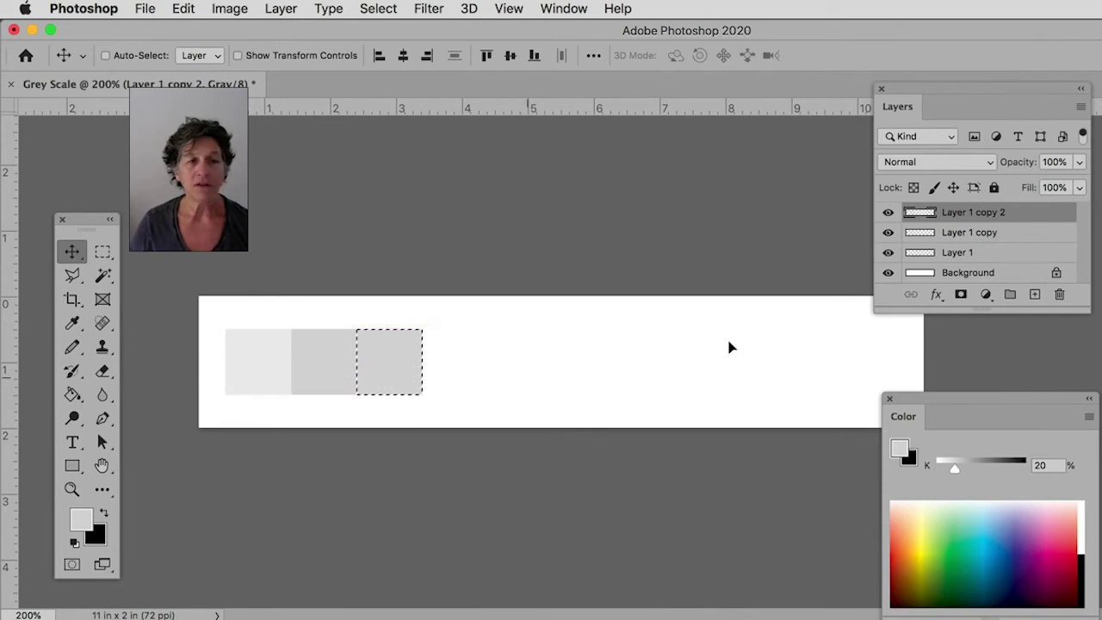
{"action": "left_click", "coordinate": [1034, 466]}
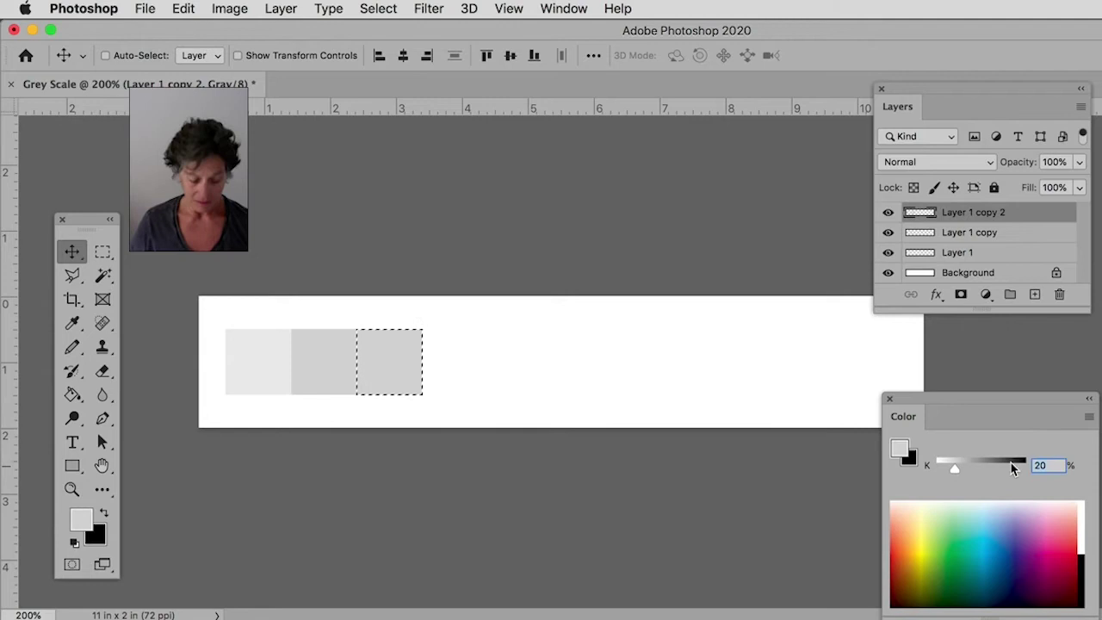
{"action": "type", "text": "30"}
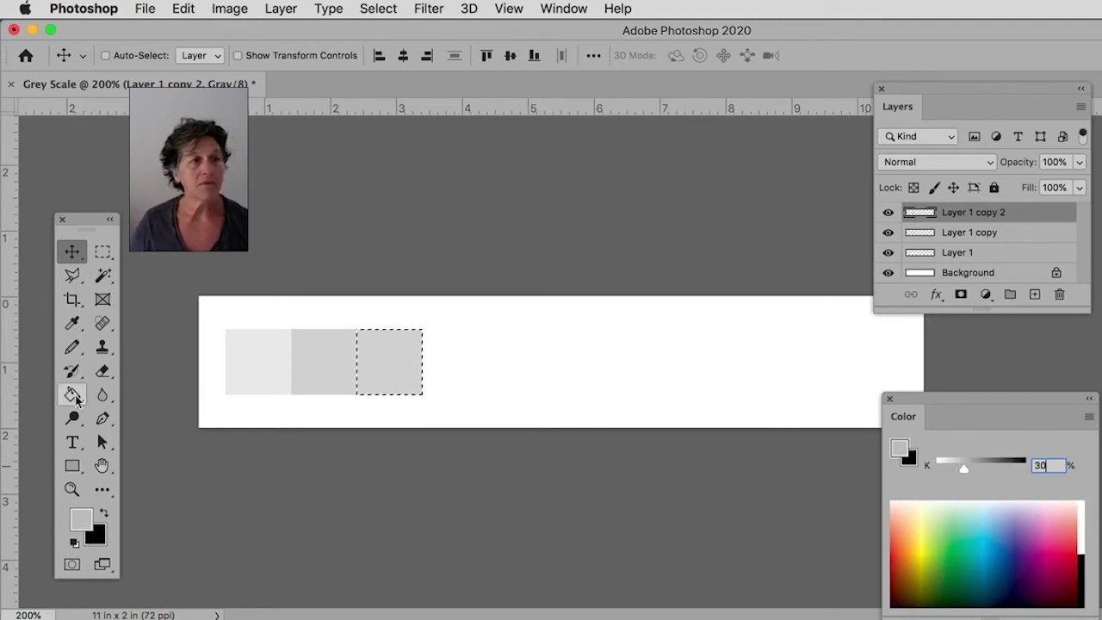
{"action": "left_click", "coordinate": [74, 398]}
{"action": "left_click", "coordinate": [382, 384]}
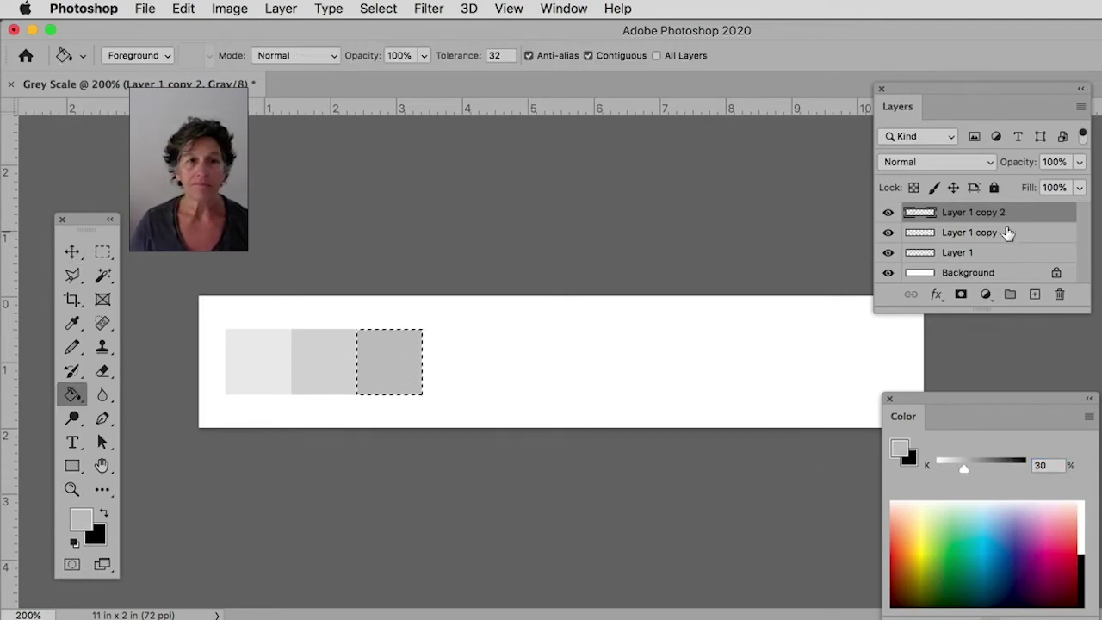
Step: Add the fourth to sixth squares, filling them 40%, 50% and 60% grey
{"action": "key", "text": "super+j"}
{"action": "key", "text": "v"}
{"action": "mouse_move", "coordinate": [402, 374]}
{"action": "left_mouse_down"}
{"action": "mouse_move", "coordinate": [600, 382]}
{"action": "mouse_move", "coordinate": [660, 361]}
{"action": "mouse_move", "coordinate": [730, 375]}
{"action": "mouse_move", "coordinate": [709, 376]}
{"action": "mouse_move", "coordinate": [856, 373]}
{"action": "mouse_move", "coordinate": [856, 387]}
{"action": "mouse_move", "coordinate": [840, 371]}
{"action": "left_mouse_up"}
{"action": "left_click", "coordinate": [1042, 466]}
{"action": "type", "text": "40g"}
{"action": "left_click", "coordinate": [423, 381]}
{"action": "key", "text": "super+j"}
{"action": "key", "text": "v"}
{"action": "left_click", "coordinate": [1042, 466]}
{"action": "type", "text": "50g"}
{"action": "left_click", "coordinate": [516, 370]}
{"action": "key", "text": "super+j"}
{"action": "key", "text": "v"}
{"action": "key", "text": "g"}
{"action": "left_click", "coordinate": [1042, 466]}
{"action": "type", "text": "60"}
{"action": "left_click", "coordinate": [594, 383]}
Step: Add the seventh to tenth squares, filled 70%, 80%, 90% grey and solid black
{"action": "key", "text": "super+j"}
{"action": "key", "text": "v"}
{"action": "left_click", "coordinate": [1042, 466]}
{"action": "type", "text": "70g"}
{"action": "left_click", "coordinate": [647, 365]}
{"action": "key", "text": "super+j"}
{"action": "key", "text": "v"}
{"action": "left_click", "coordinate": [1042, 465]}
{"action": "type", "text": "80g"}
{"action": "left_click", "coordinate": [693, 383]}
{"action": "key", "text": "v"}
{"action": "key", "text": "super+j"}
{"action": "left_click", "coordinate": [1047, 465]}
{"action": "type", "text": "90g"}
{"action": "left_click", "coordinate": [780, 366]}
{"action": "key", "text": "v"}
{"action": "key", "text": "super+j"}
{"action": "left_click_drag", "start_coordinate": [1016, 467], "coordinate": [1025, 466]}
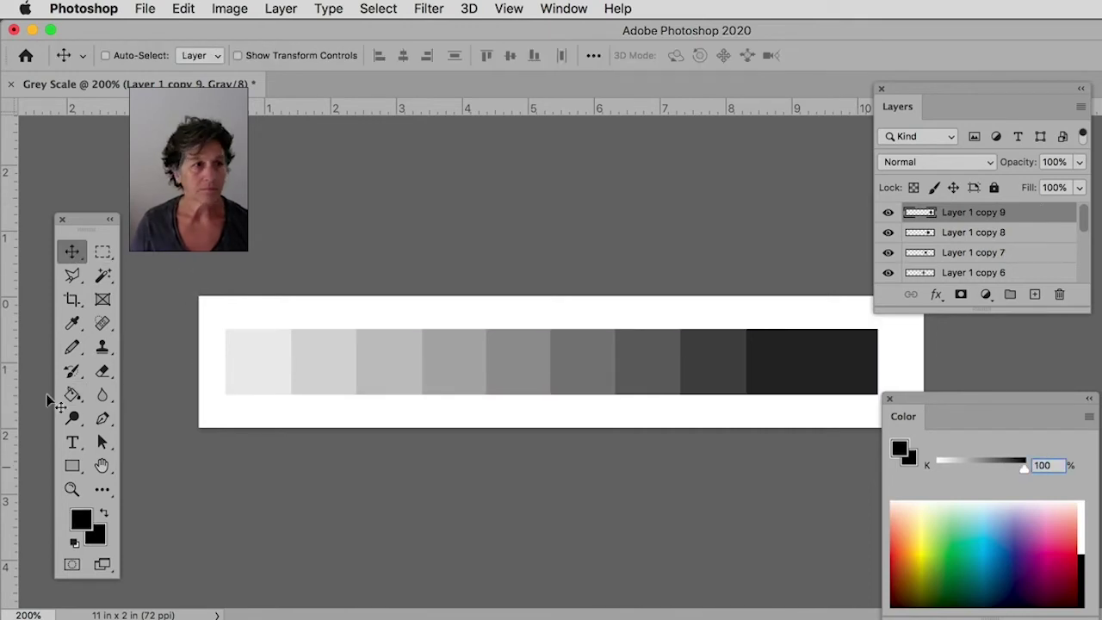
{"action": "left_click", "coordinate": [72, 394]}
{"action": "left_click", "coordinate": [851, 377]}
Step: Lengthen the Layers panel to show all ten square layers plus Background, then reposition it
{"action": "left_click_drag", "start_coordinate": [189, 169], "coordinate": [1005, 205]}
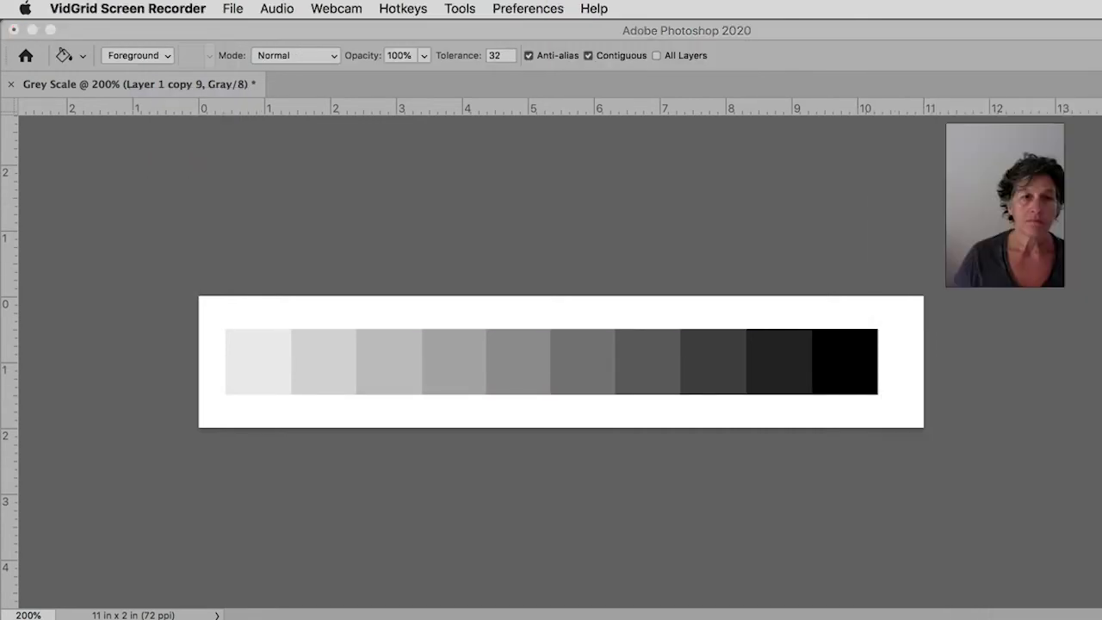
{"action": "left_click", "coordinate": [620, 440]}
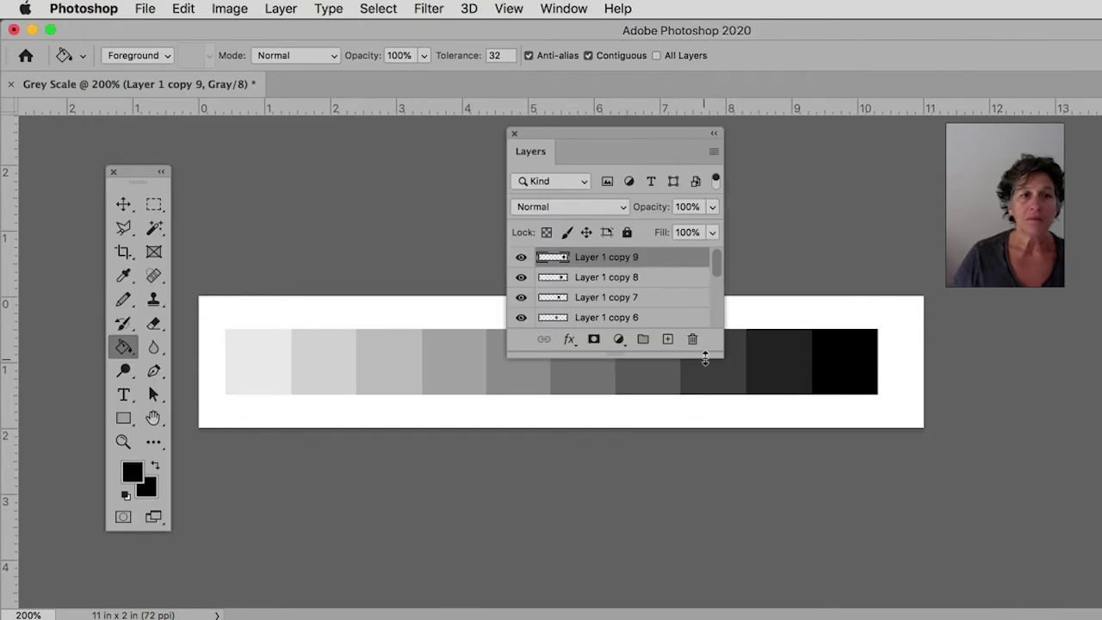
{"action": "left_click_drag", "start_coordinate": [704, 369], "coordinate": [701, 561]}
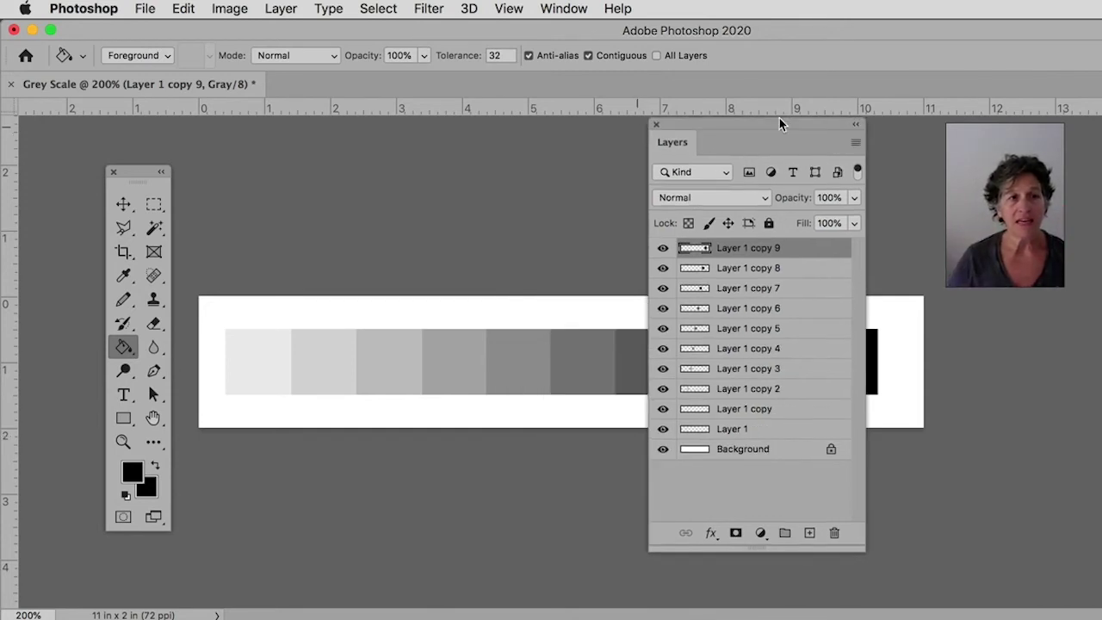
{"action": "left_click_drag", "start_coordinate": [780, 125], "coordinate": [780, 127]}
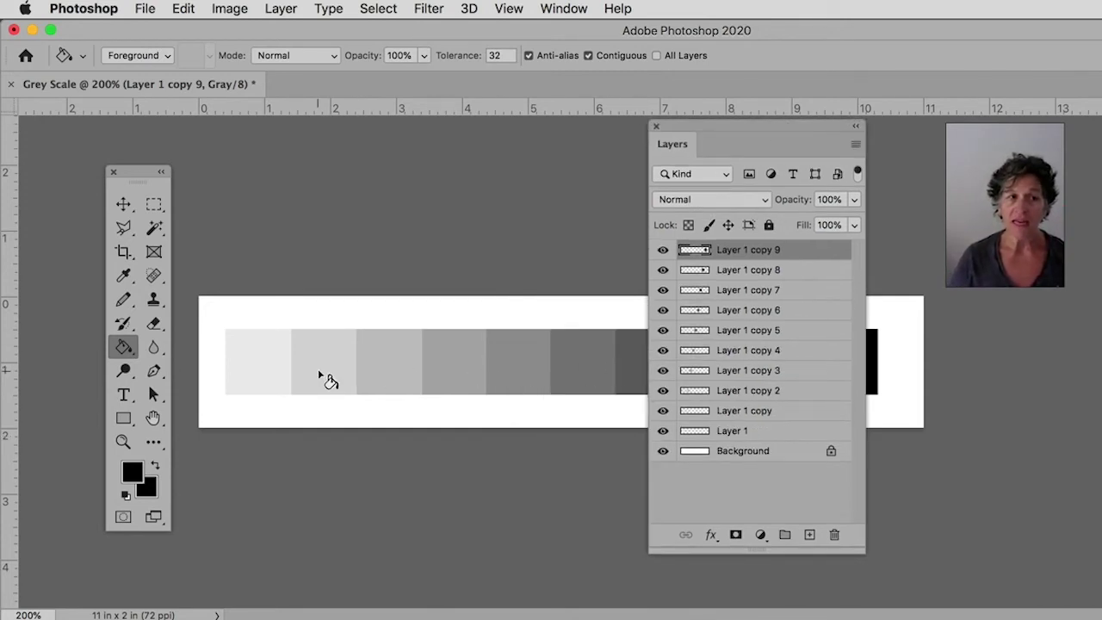
{"action": "left_click_drag", "start_coordinate": [706, 125], "coordinate": [575, 120]}
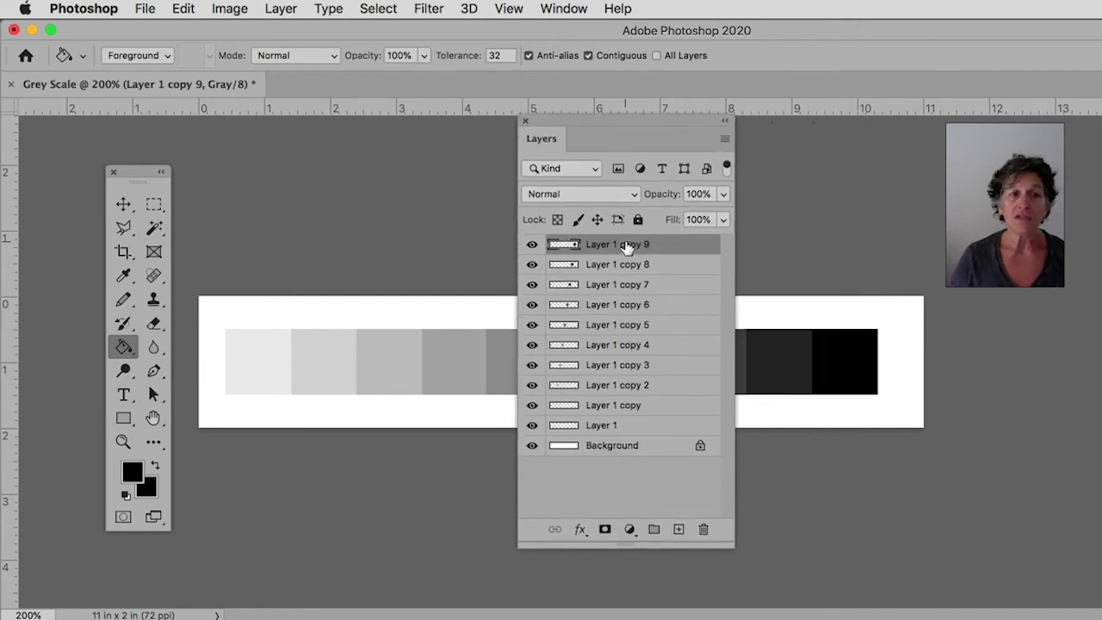
Step: Select Layer 1 through Layer 1 copy 9 and merge them with Cmd+E
{"action": "left_click", "coordinate": [601, 426], "text": "shift"}
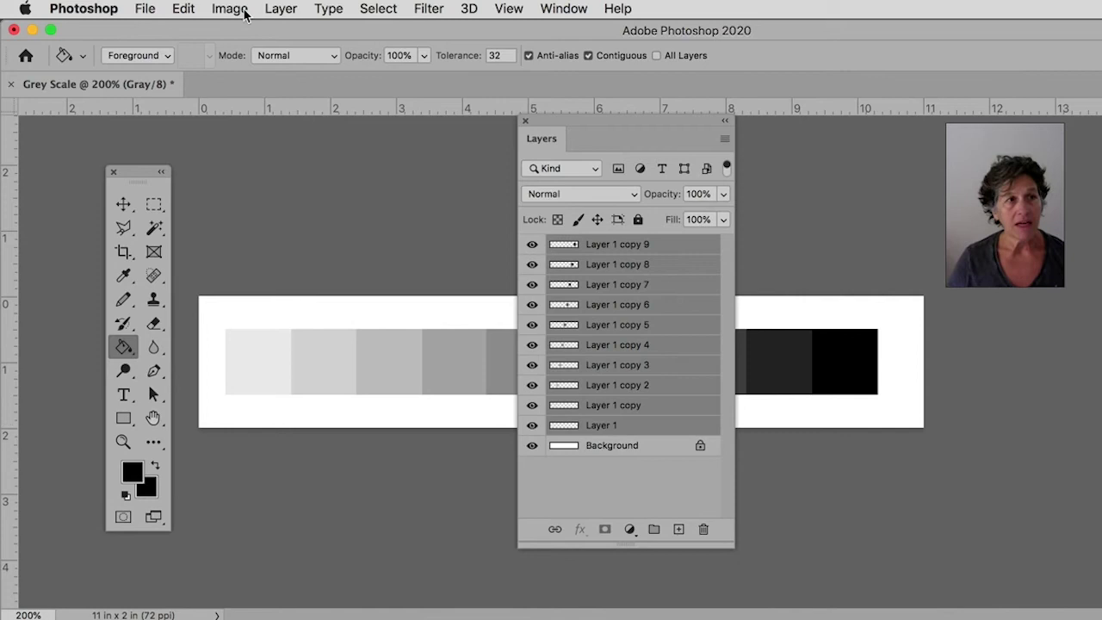
{"action": "left_click", "coordinate": [281, 10]}
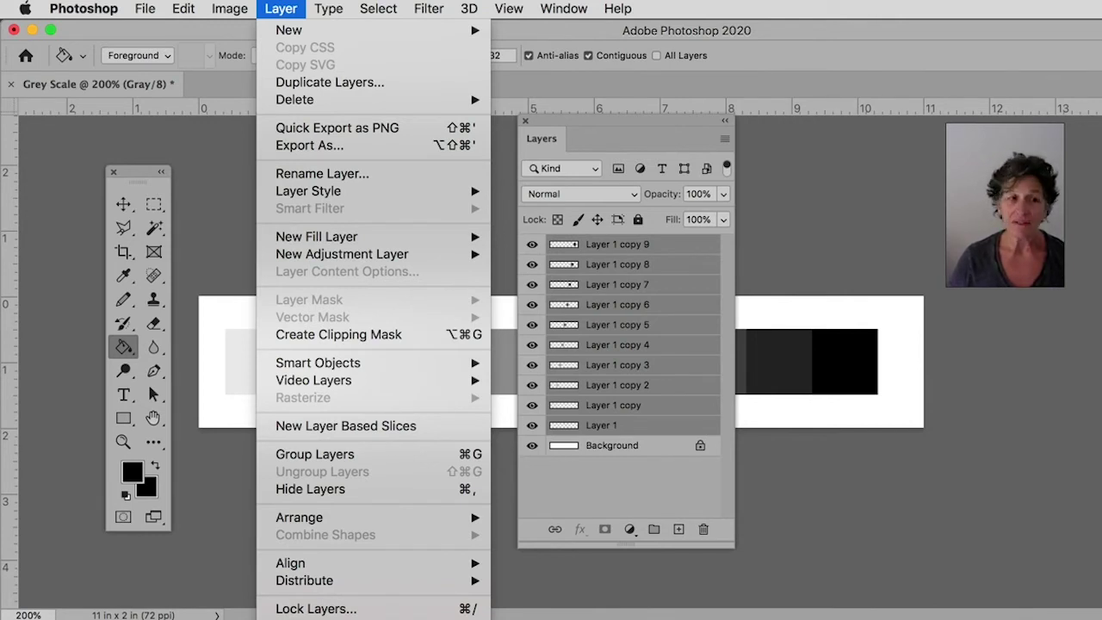
{"action": "key", "text": "super+e"}
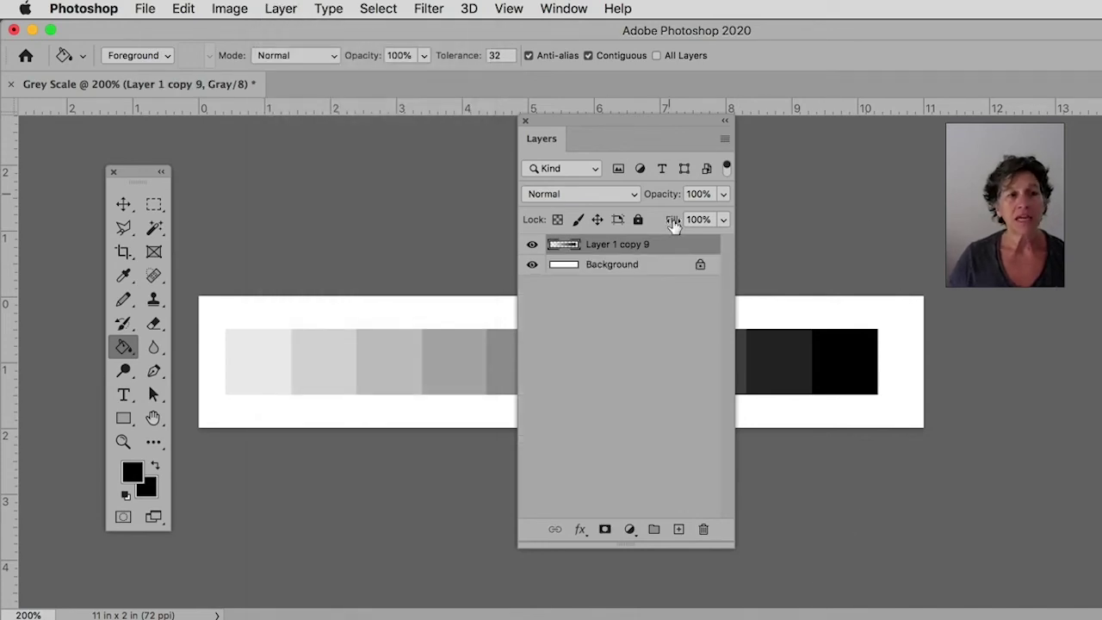
Step: Undo the accidental black Paint Bucket fill on the squares
{"action": "mouse_move", "coordinate": [654, 121]}
{"action": "left_mouse_down"}
{"action": "mouse_move", "coordinate": [773, 119]}
{"action": "mouse_move", "coordinate": [278, 111]}
{"action": "mouse_move", "coordinate": [184, 135]}
{"action": "left_mouse_up"}
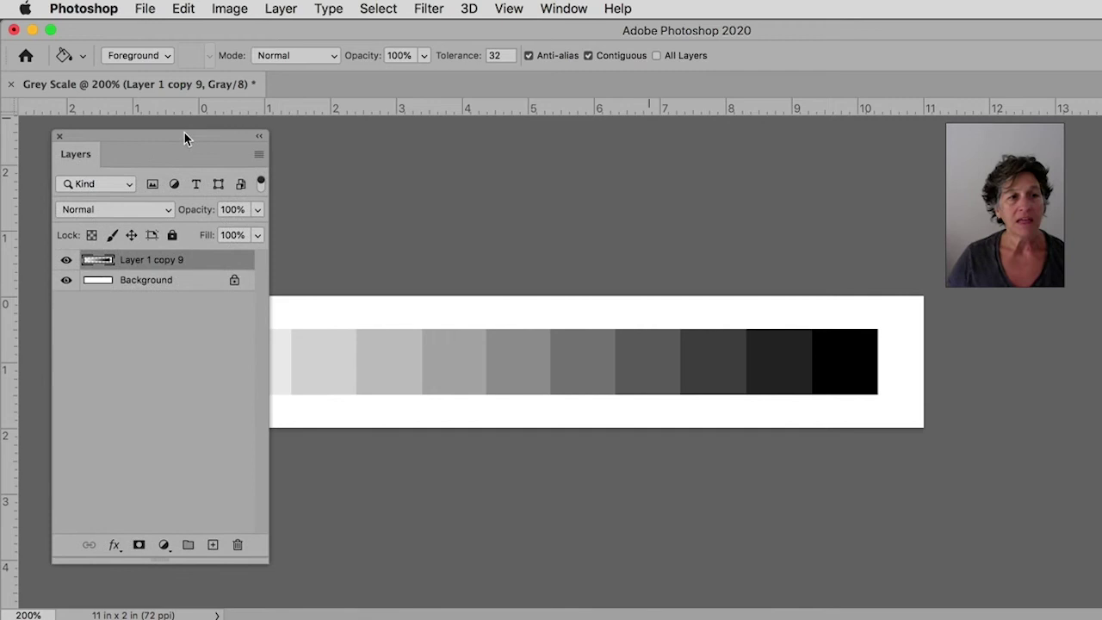
{"action": "left_click", "coordinate": [705, 357]}
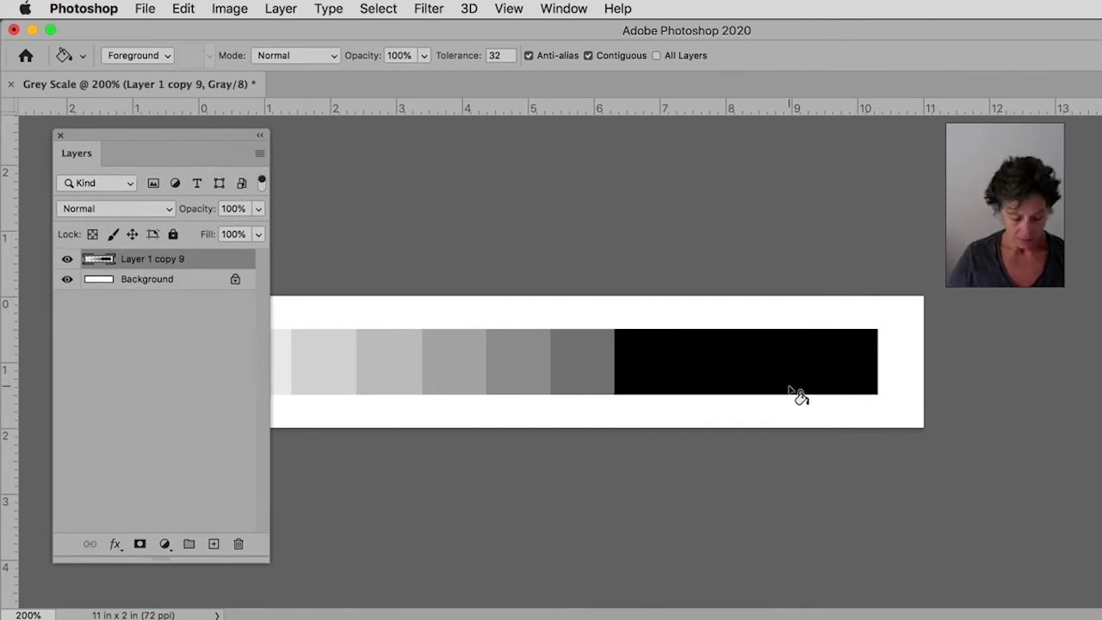
{"action": "key", "text": "super+z"}
Step: Move the merged strip slightly higher and centre it horizontally on the canvas
{"action": "left_click_drag", "start_coordinate": [204, 135], "coordinate": [1098, 165]}
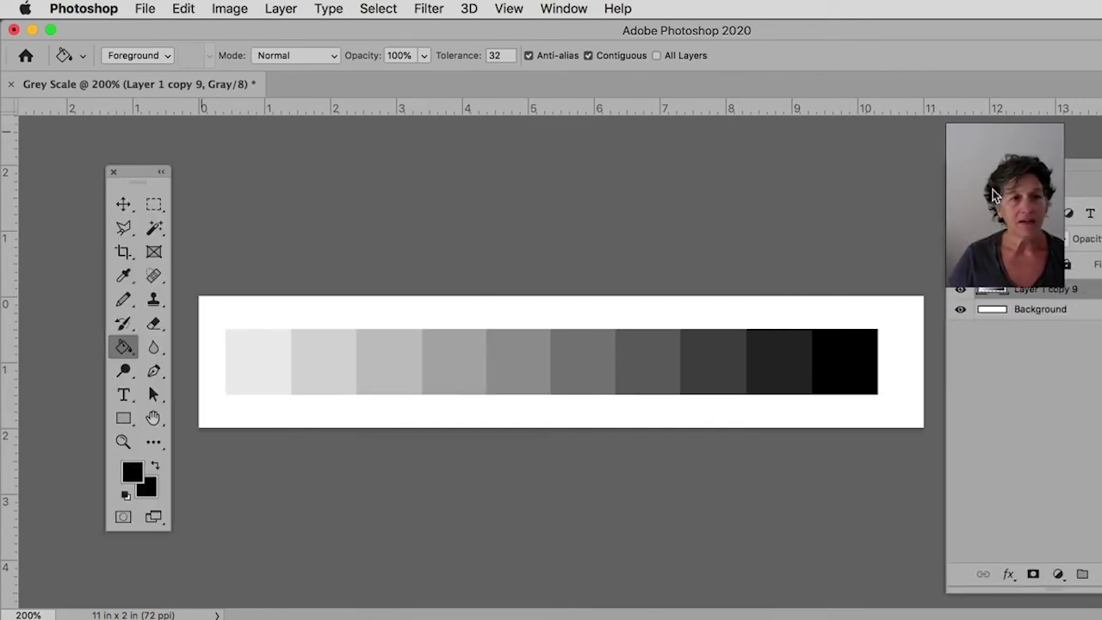
{"action": "left_click", "coordinate": [124, 207]}
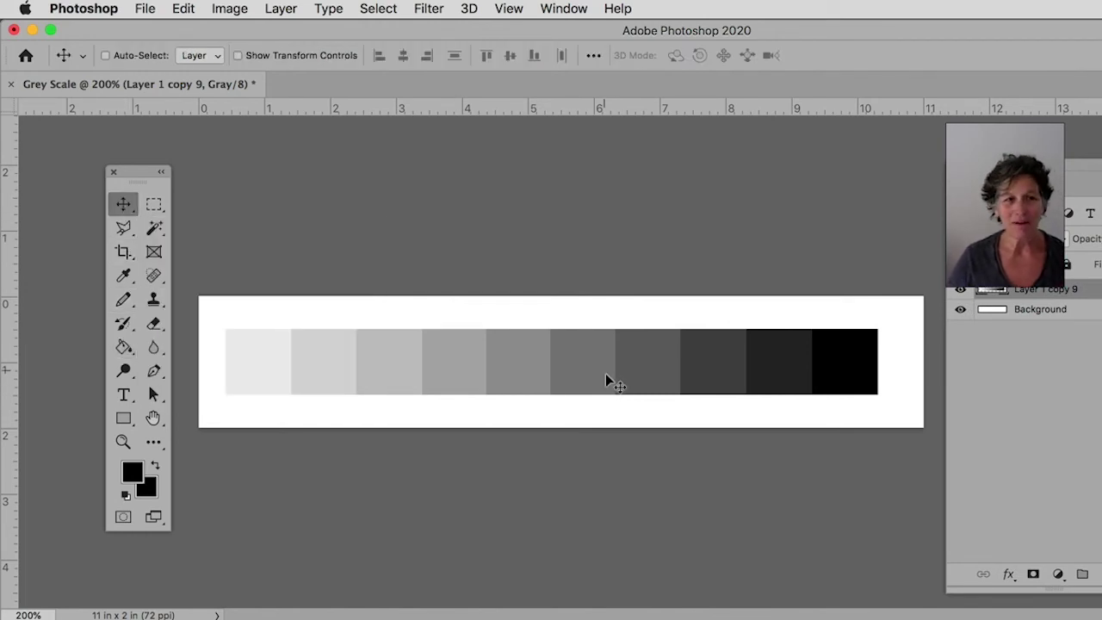
{"action": "mouse_move", "coordinate": [638, 381]}
{"action": "left_mouse_down"}
{"action": "mouse_move", "coordinate": [610, 391]}
{"action": "mouse_move", "coordinate": [664, 387]}
{"action": "mouse_move", "coordinate": [638, 380]}
{"action": "mouse_move", "coordinate": [649, 374]}
{"action": "left_mouse_up"}
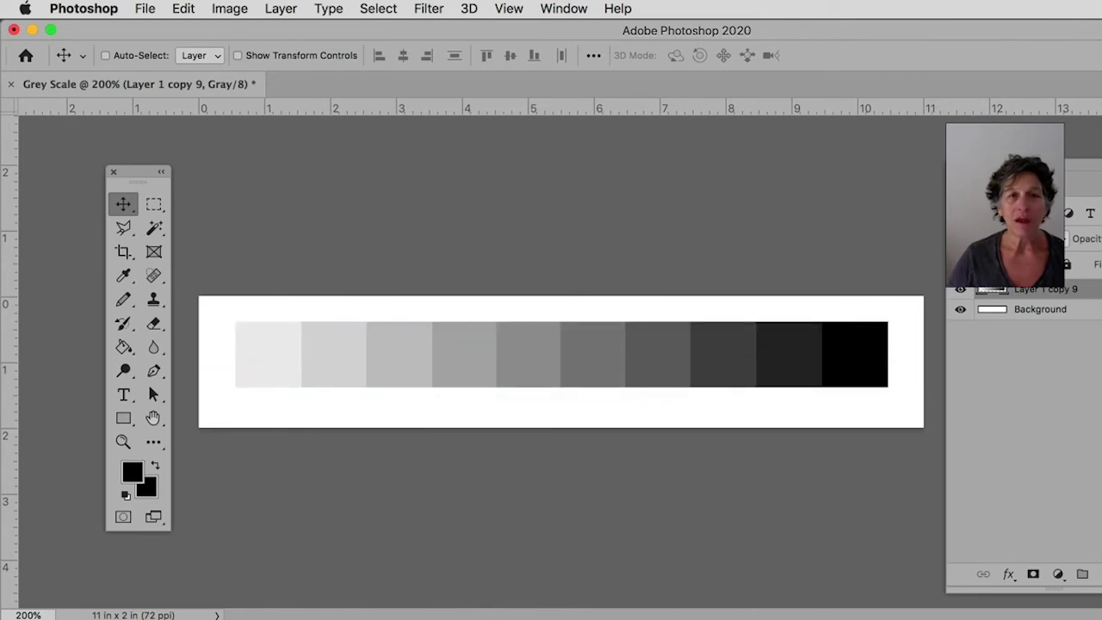
{"action": "left_click_drag", "start_coordinate": [999, 182], "coordinate": [764, 142]}
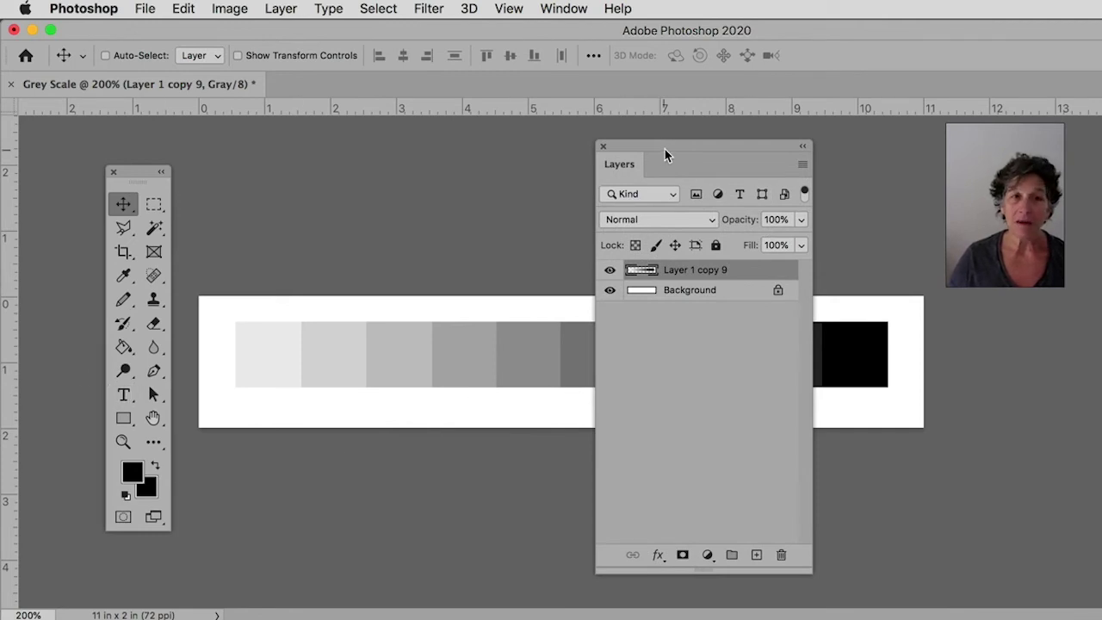
{"action": "left_click_drag", "start_coordinate": [669, 153], "coordinate": [960, 165]}
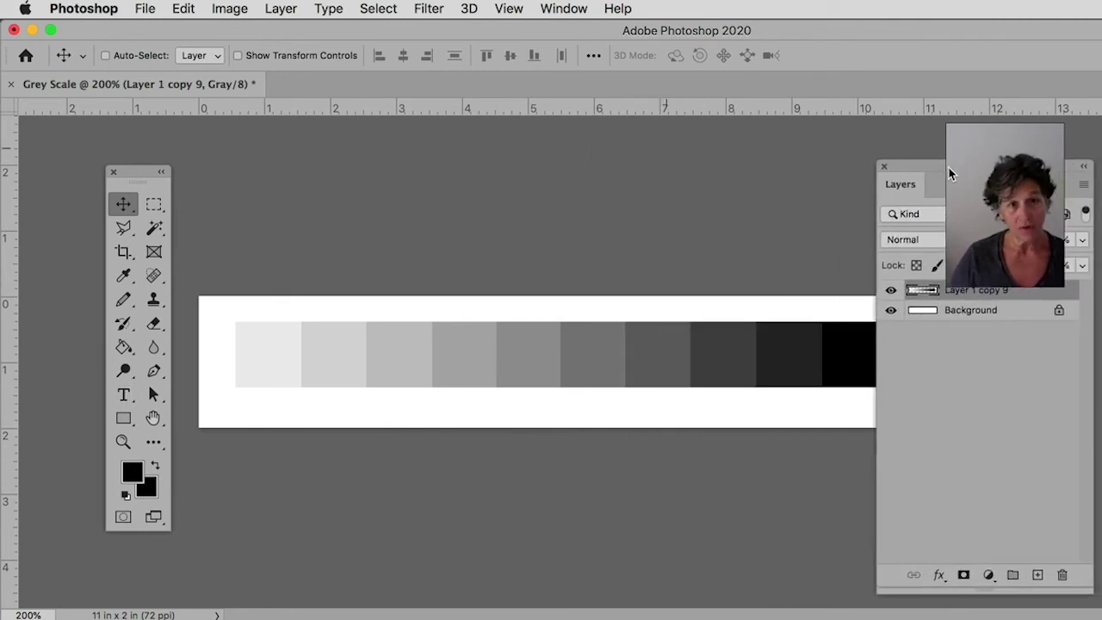
Step: Type the author's name as a left-aligned label under the squares, aligned with their left edge
{"action": "left_click", "coordinate": [124, 396]}
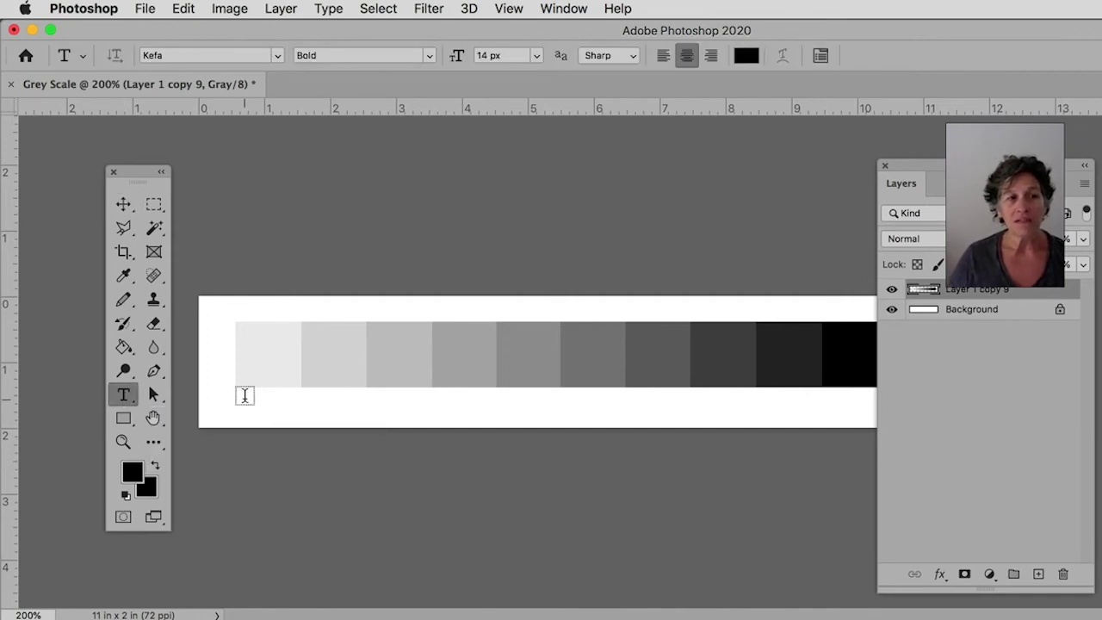
{"action": "left_click", "coordinate": [664, 57]}
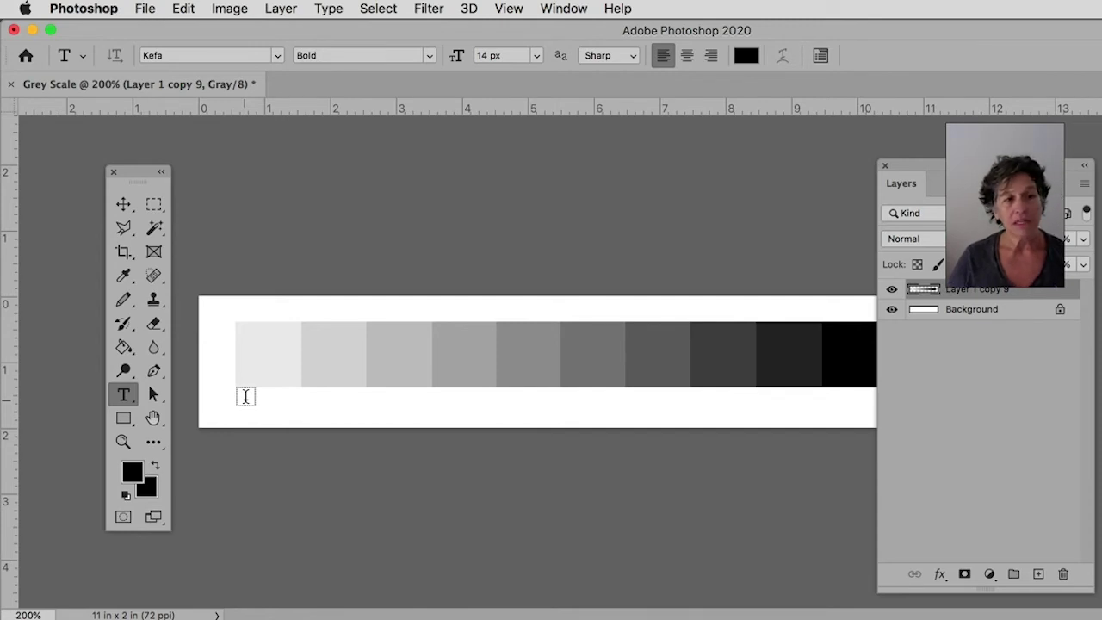
{"action": "left_click_drag", "start_coordinate": [245, 396], "coordinate": [477, 426]}
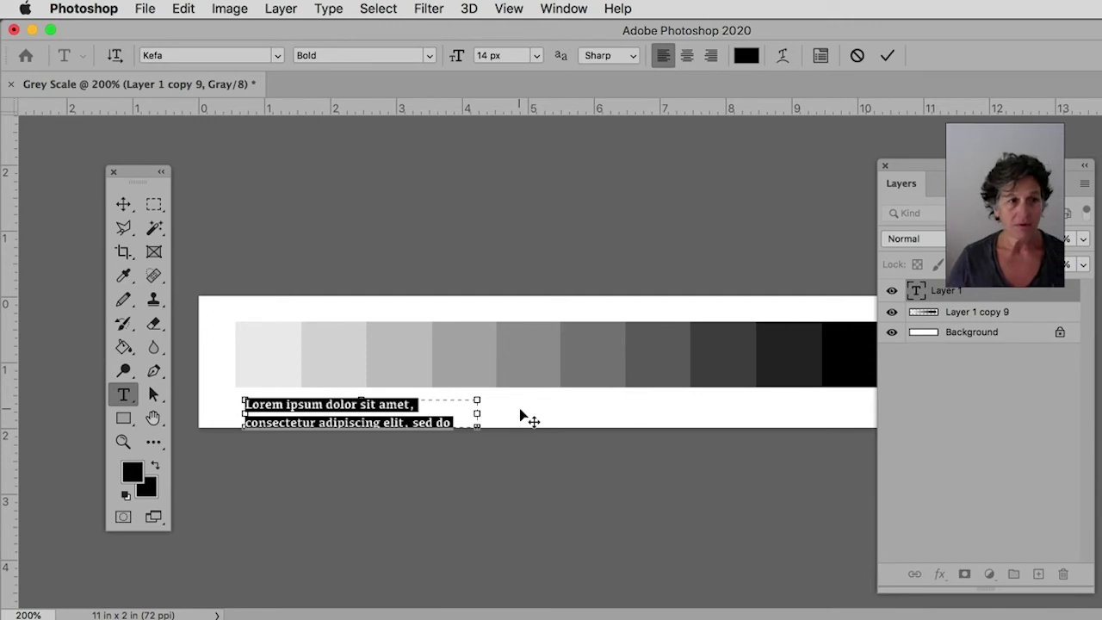
{"action": "key", "text": "BackSpace"}
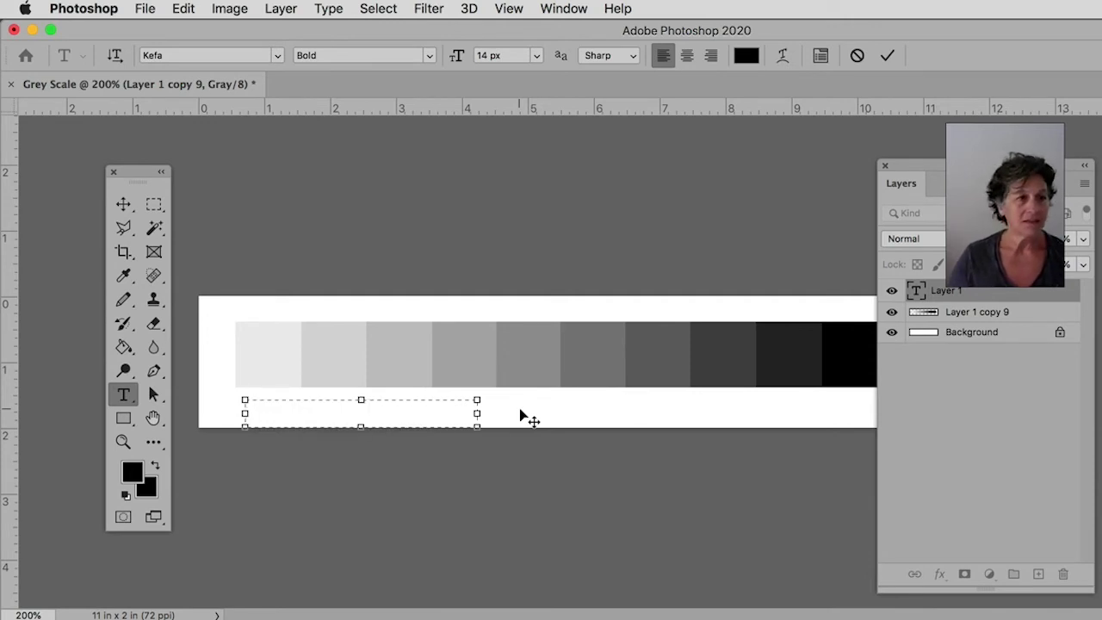
{"action": "type", "text": "Val"}
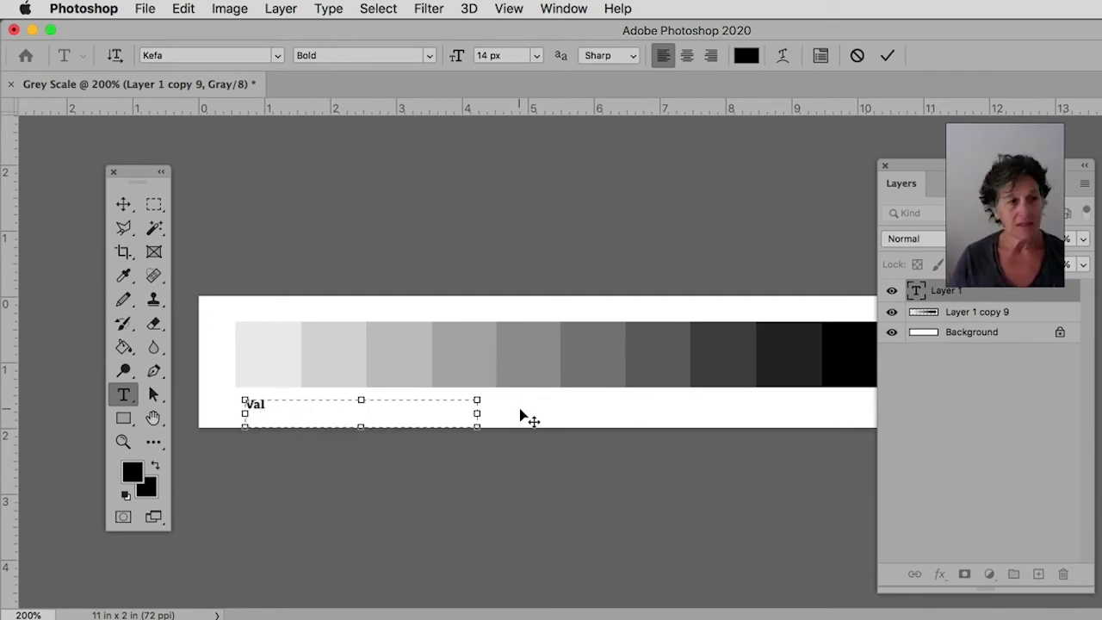
{"action": "type", "text": "sivilli"}
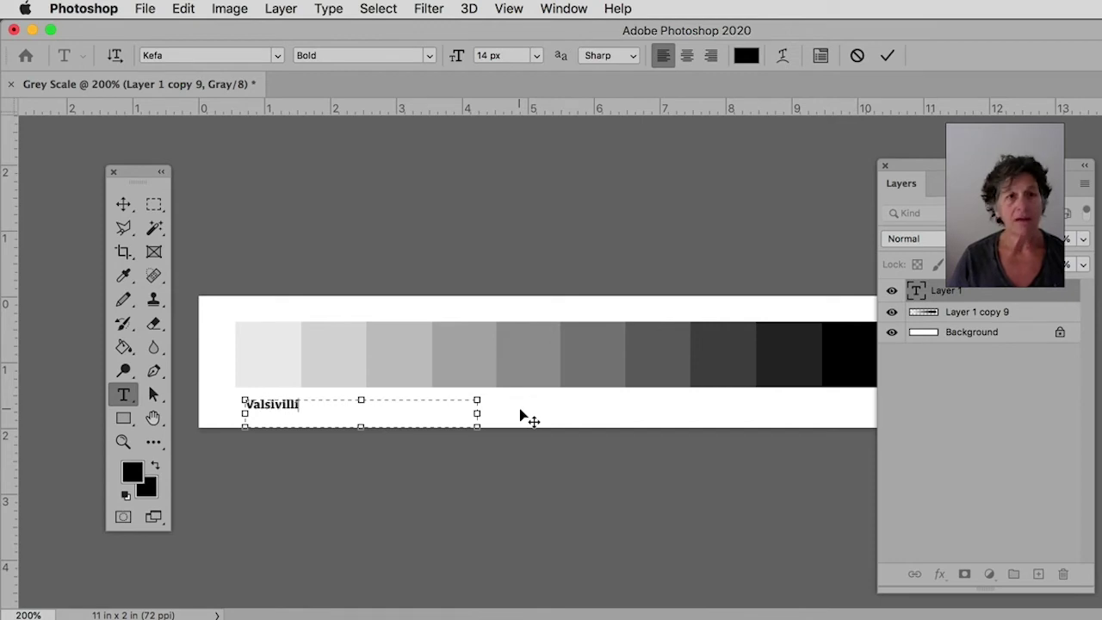
{"action": "left_click_drag", "start_coordinate": [937, 172], "coordinate": [789, 160]}
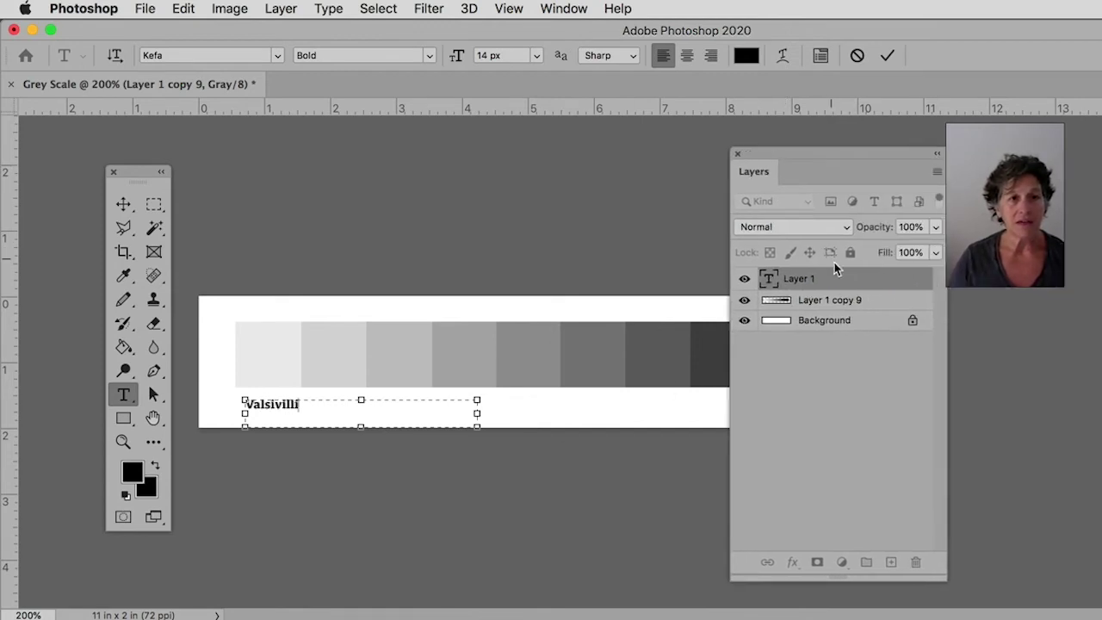
{"action": "left_click", "coordinate": [124, 205]}
{"action": "left_click_drag", "start_coordinate": [349, 417], "coordinate": [338, 415]}
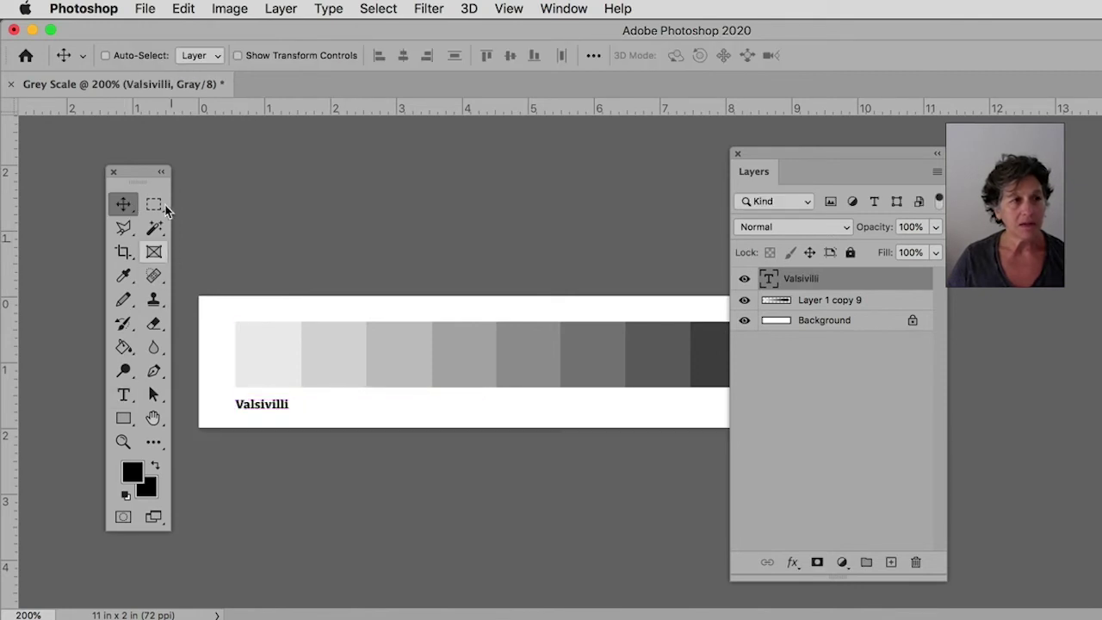
{"action": "left_click_drag", "start_coordinate": [259, 410], "coordinate": [261, 413]}
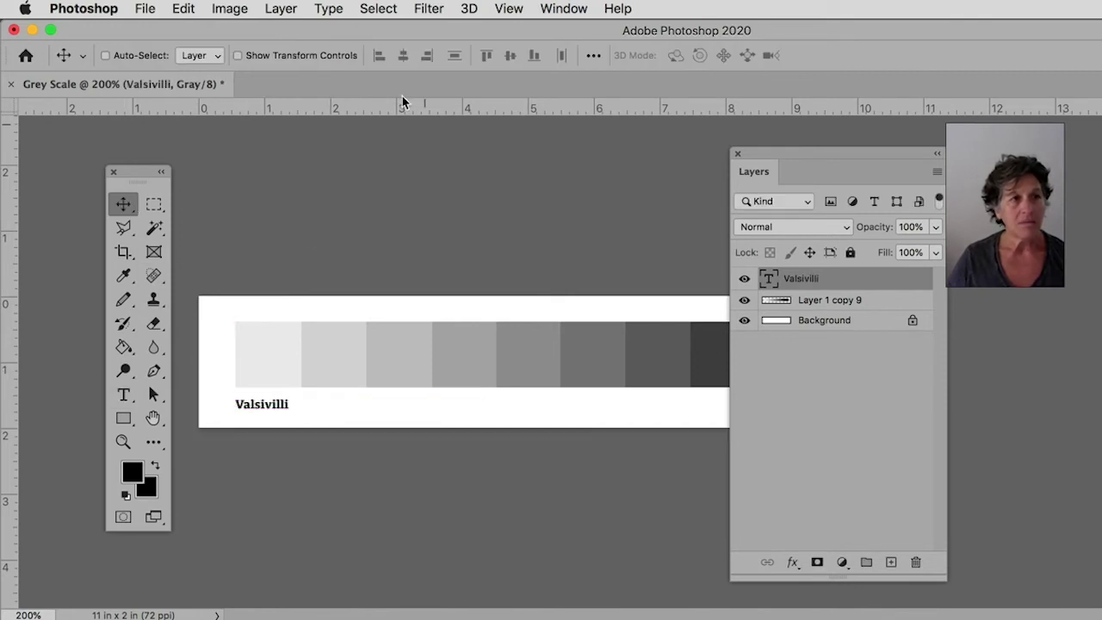
Step: Change the name's font style from Bold to Regular, keeping Kefa at 14 px
{"action": "left_click", "coordinate": [123, 394]}
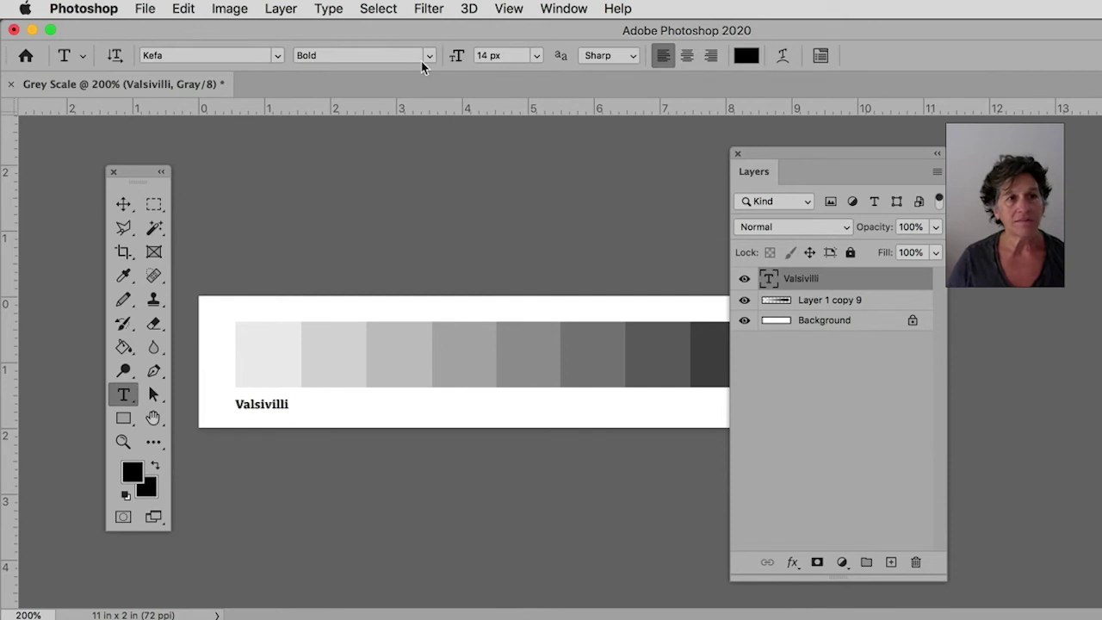
{"action": "left_click", "coordinate": [277, 56]}
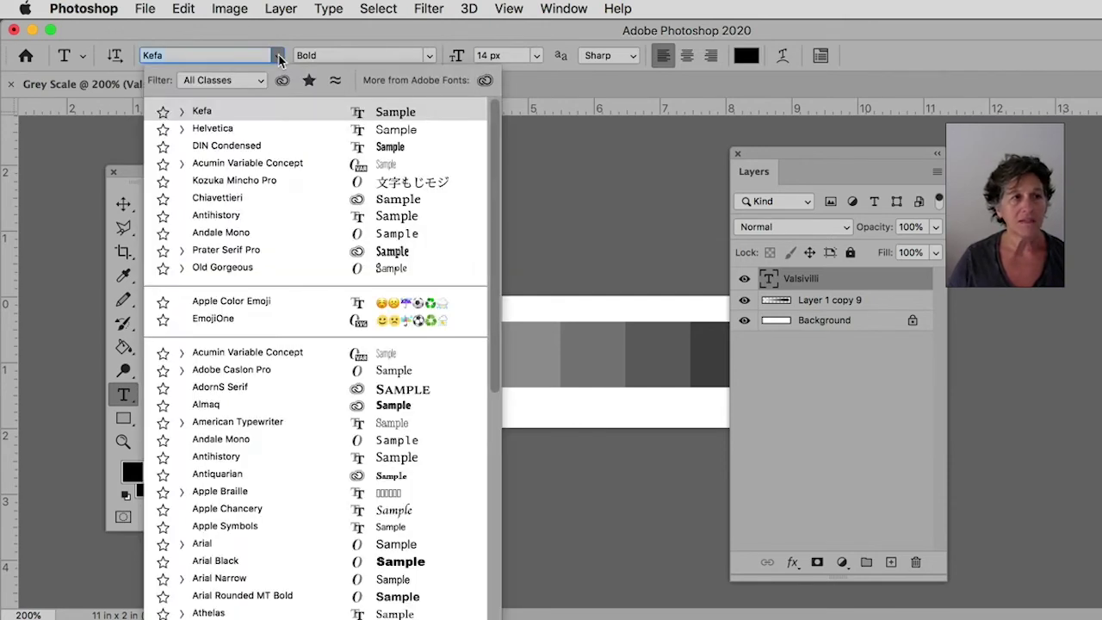
{"action": "left_click", "coordinate": [429, 56]}
{"action": "left_click", "coordinate": [429, 56]}
{"action": "left_click", "coordinate": [414, 45]}
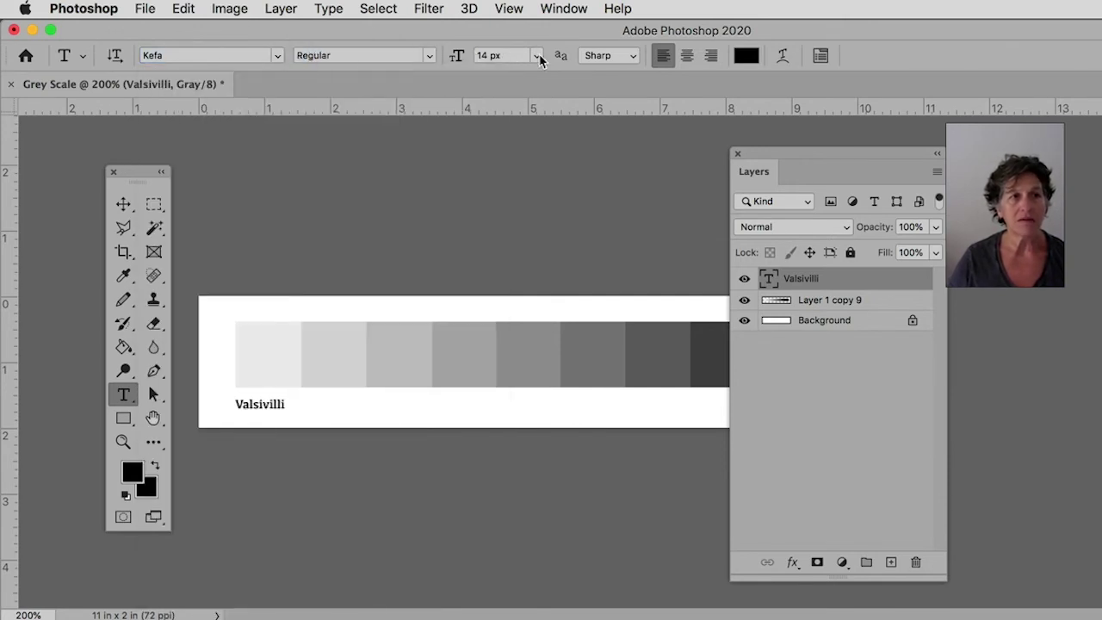
{"action": "left_click", "coordinate": [537, 56]}
{"action": "left_click", "coordinate": [507, 176]}
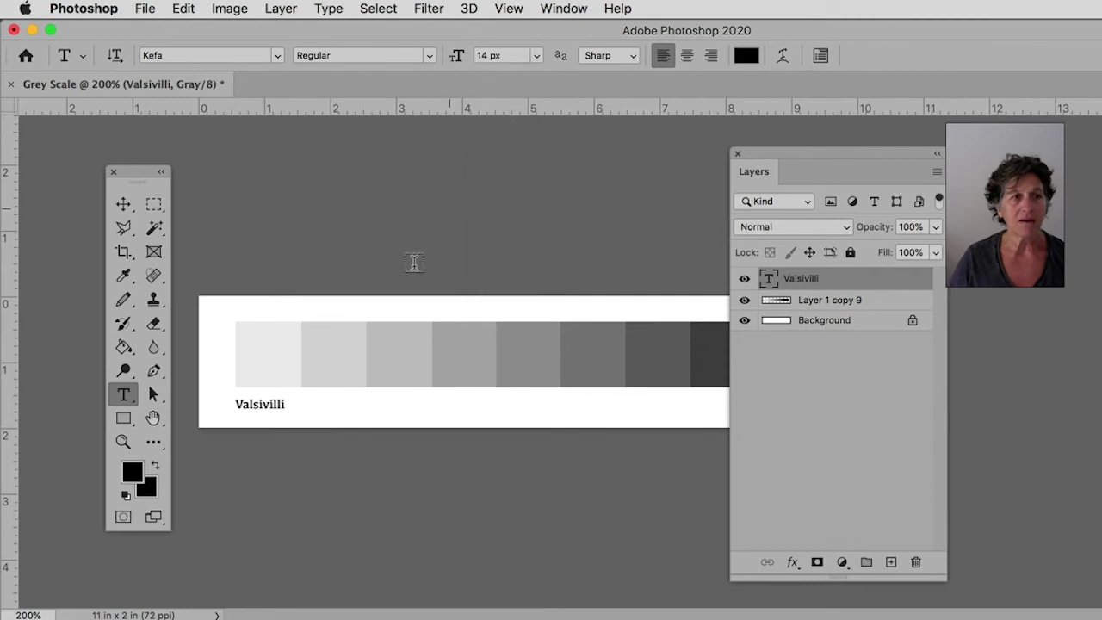
Step: Edit the name text so the surname starts with a capital S
{"action": "left_click", "coordinate": [259, 403]}
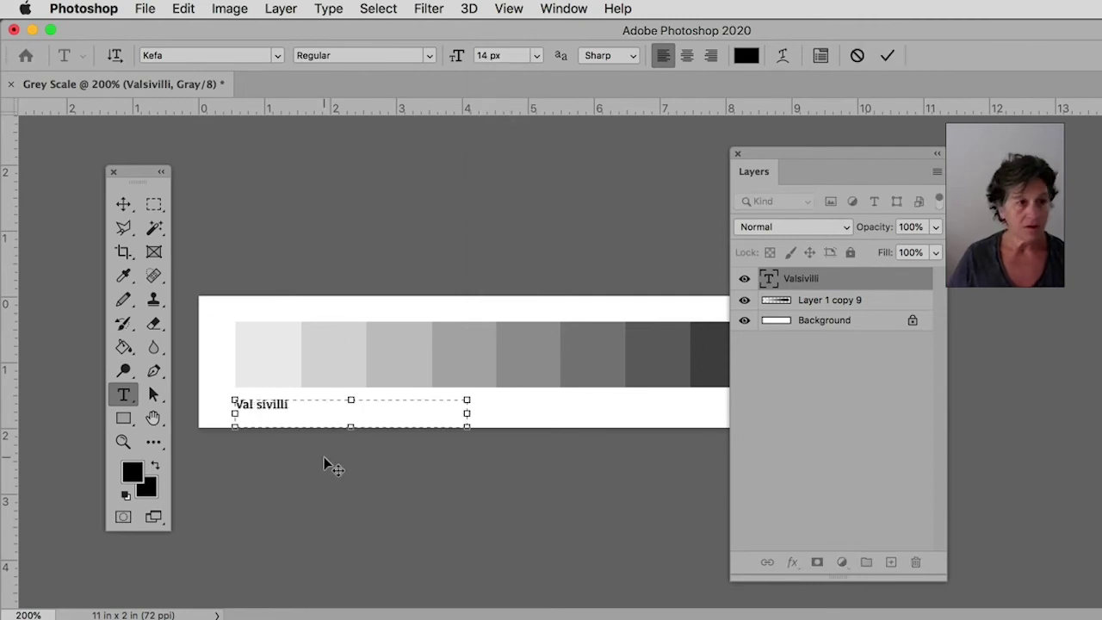
{"action": "key", "text": "Delete"}
{"action": "type", "text": "S"}
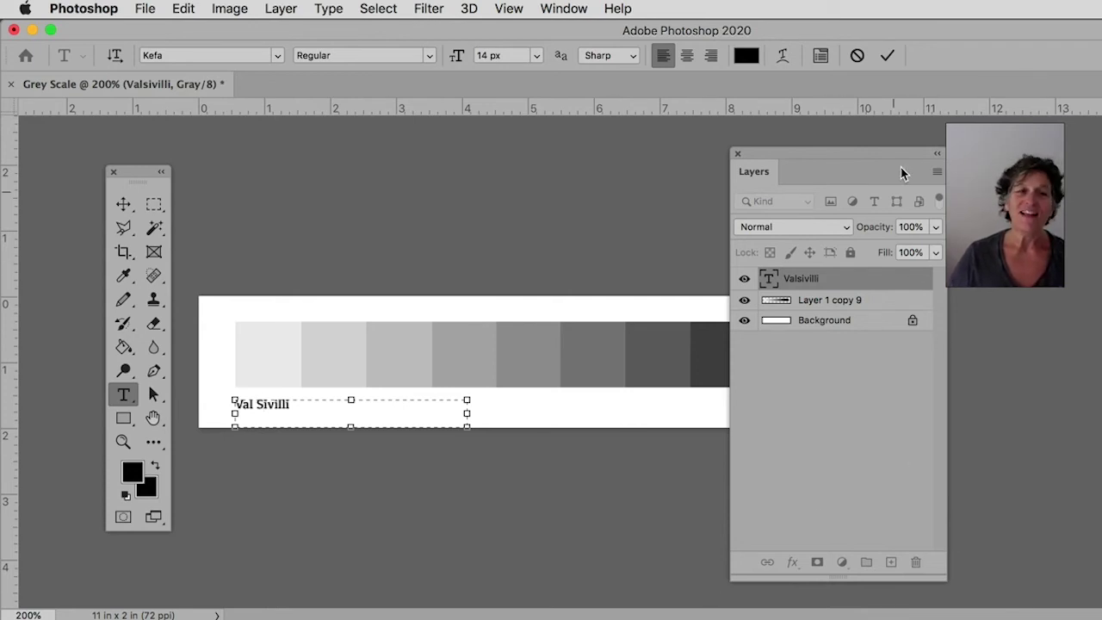
{"action": "left_click_drag", "start_coordinate": [887, 155], "coordinate": [1027, 138]}
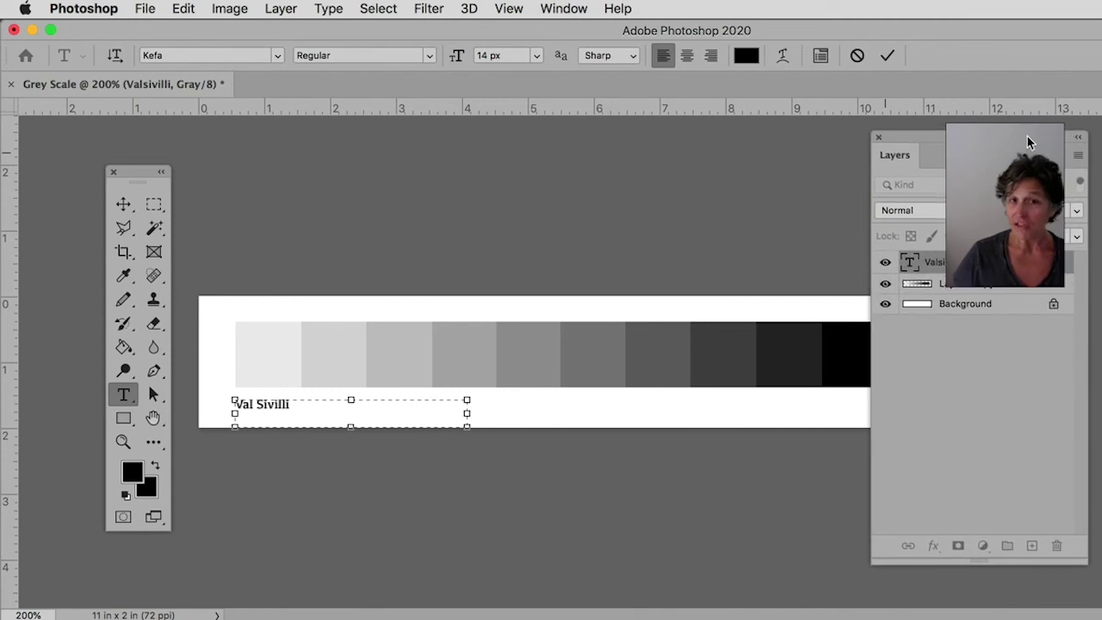
{"action": "left_click_drag", "start_coordinate": [1011, 242], "coordinate": [574, 249]}
{"action": "left_click", "coordinate": [711, 542]}
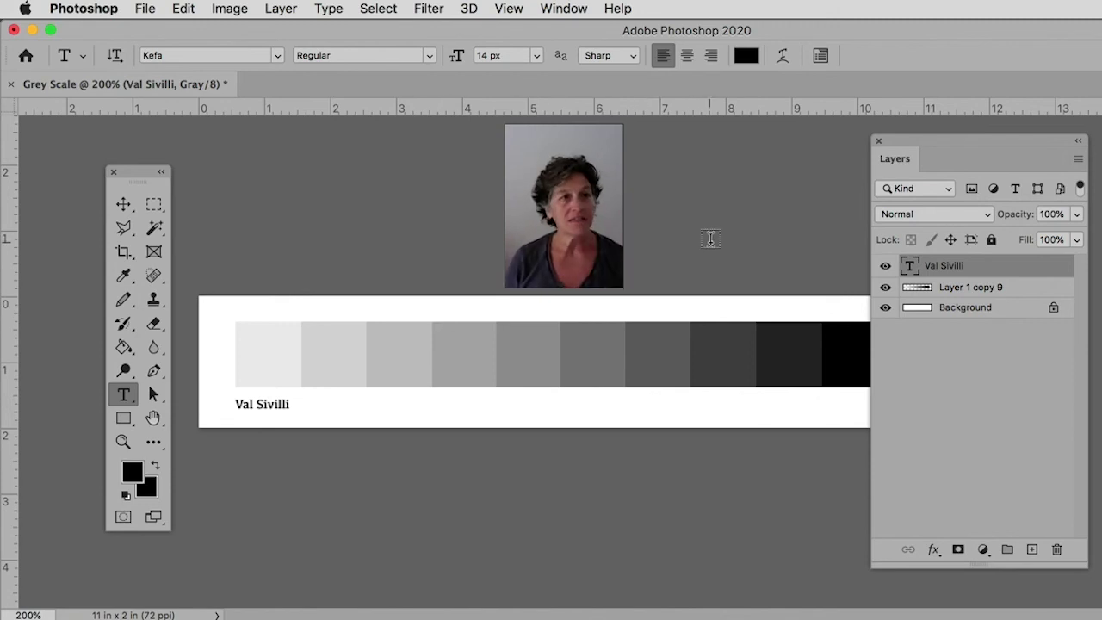
Step: In Save As, add the author's name after 'Grey Scale' and set the format to JPEG
{"action": "left_click", "coordinate": [145, 8]}
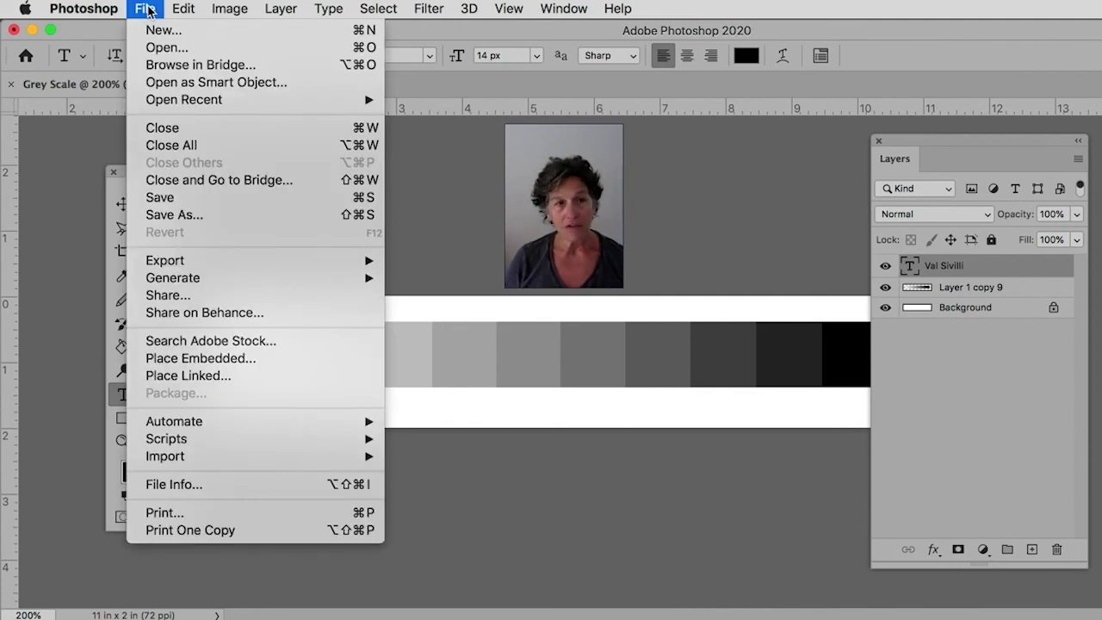
{"action": "left_click", "coordinate": [177, 217]}
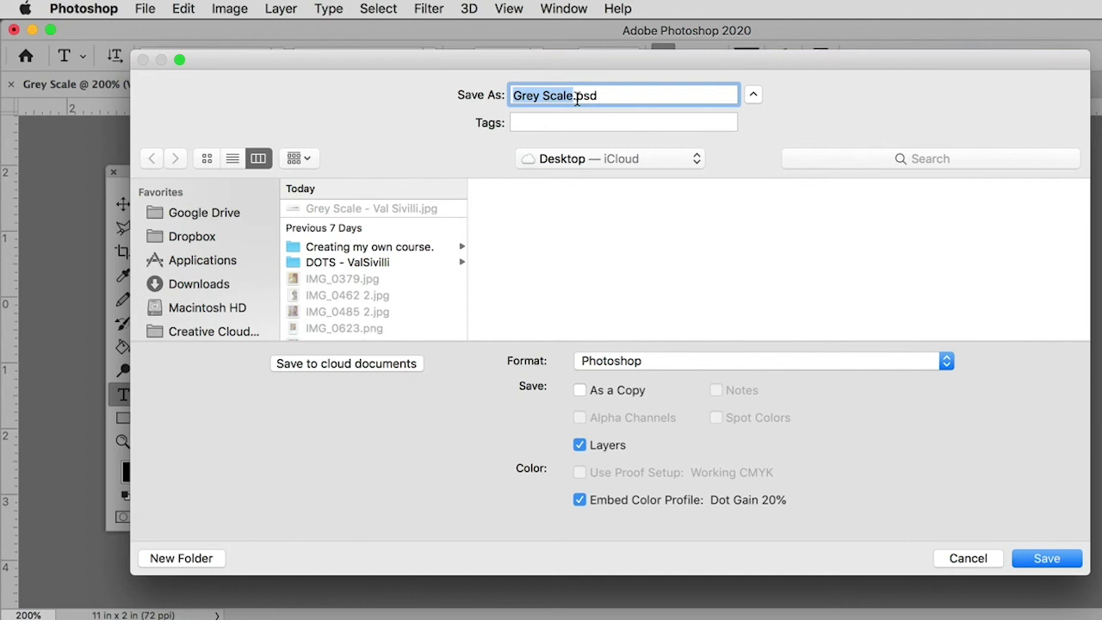
{"action": "scroll", "coordinate": [260, 327], "scroll_direction": "down", "scroll_amount": 10}
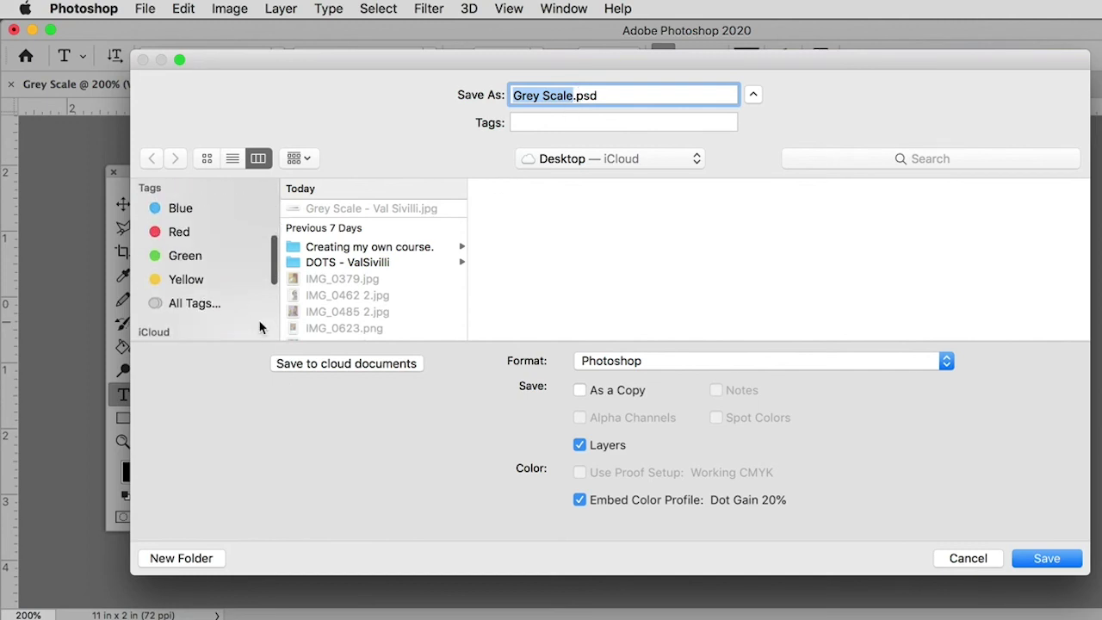
{"action": "scroll", "coordinate": [211, 308], "scroll_direction": "up", "scroll_amount": 3}
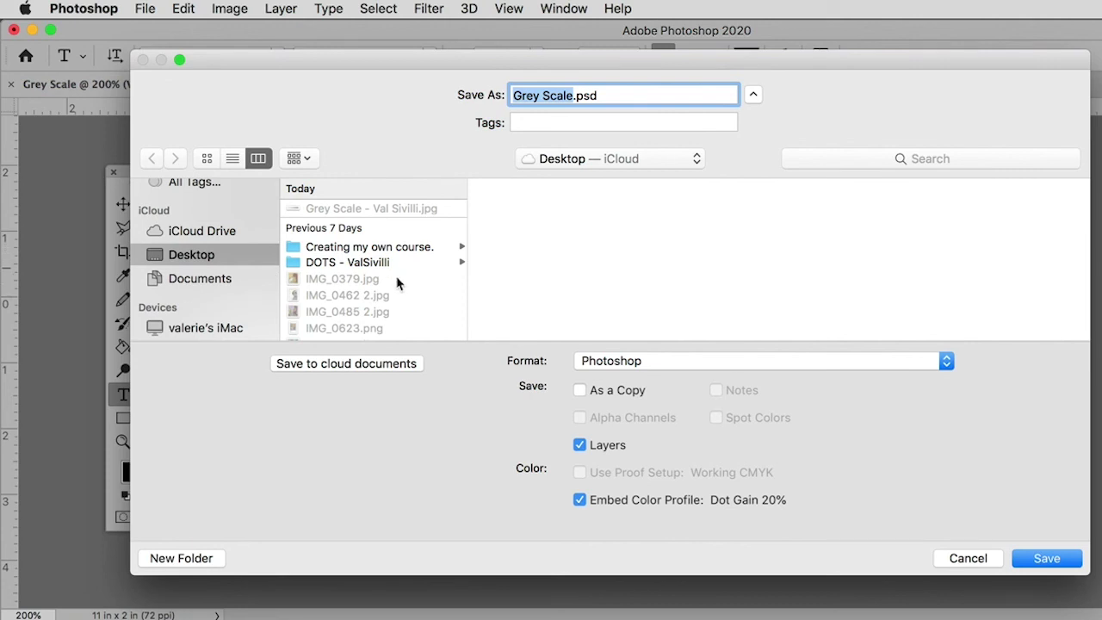
{"action": "left_click", "coordinate": [573, 96]}
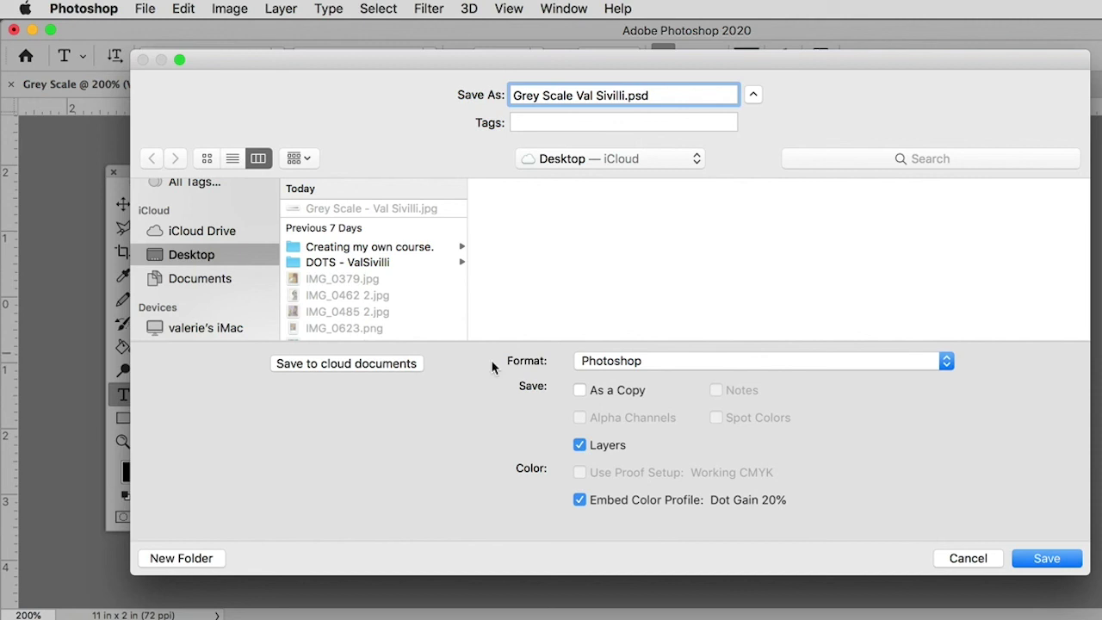
{"action": "left_click", "coordinate": [780, 363]}
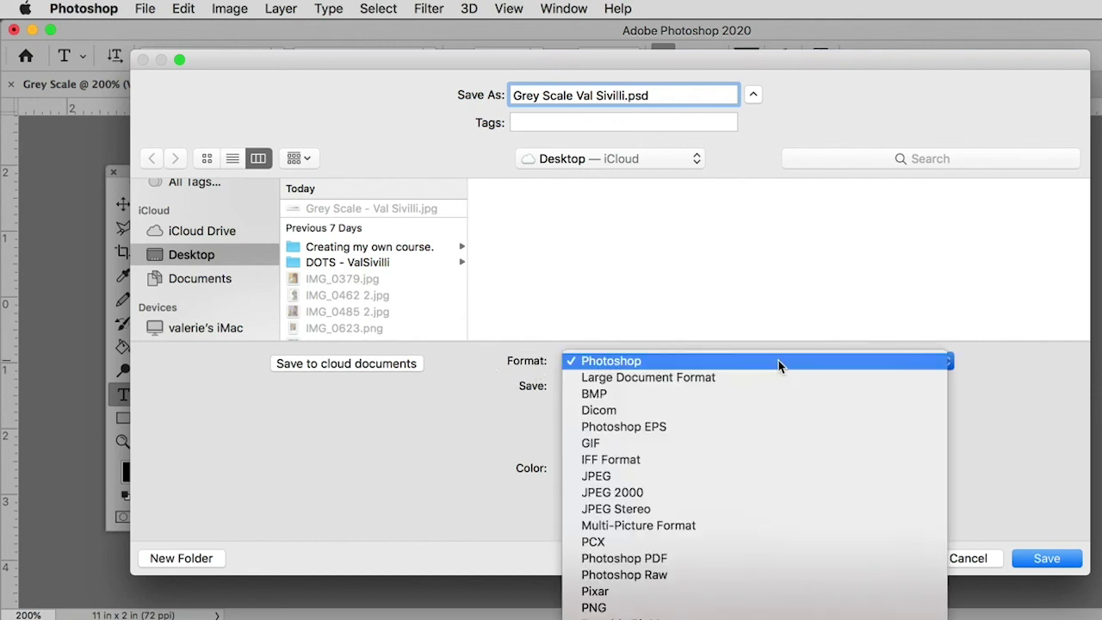
{"action": "left_click", "coordinate": [750, 473]}
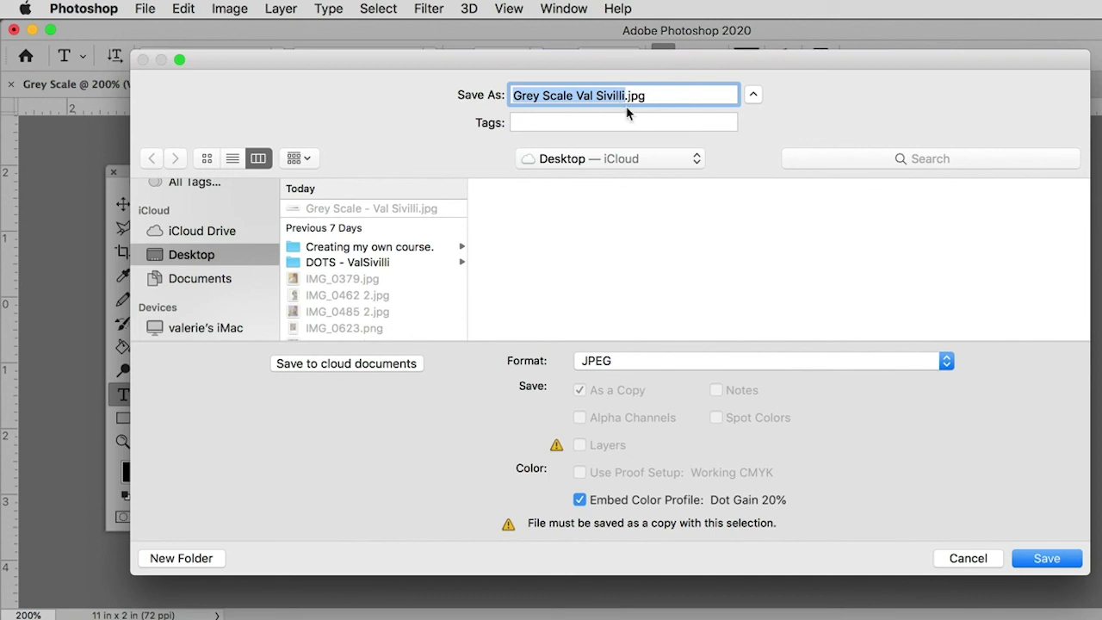
Step: Save the JPEG, accepting Quality 4 (Low) in JPEG Options
{"action": "left_click", "coordinate": [1048, 559]}
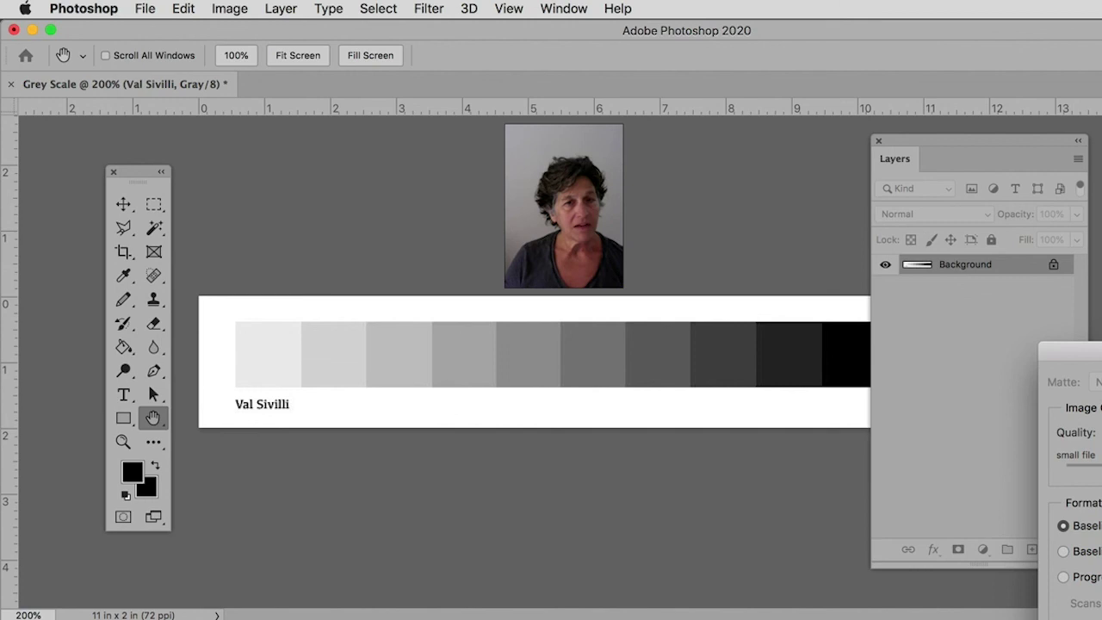
{"action": "left_click_drag", "start_coordinate": [1101, 375], "coordinate": [738, 340]}
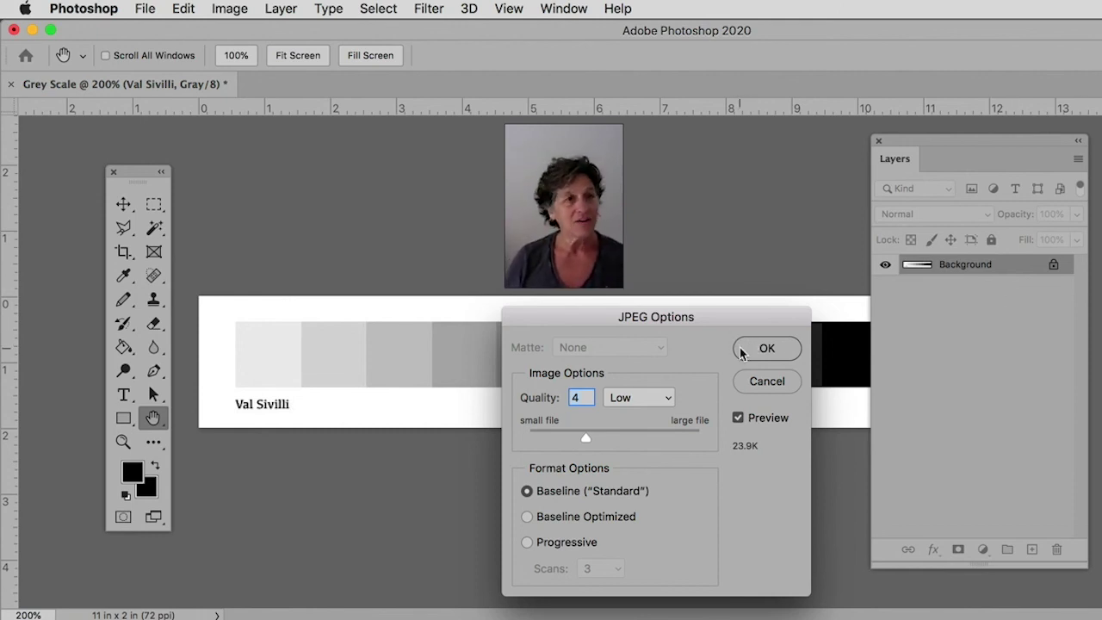
{"action": "left_click", "coordinate": [768, 348]}
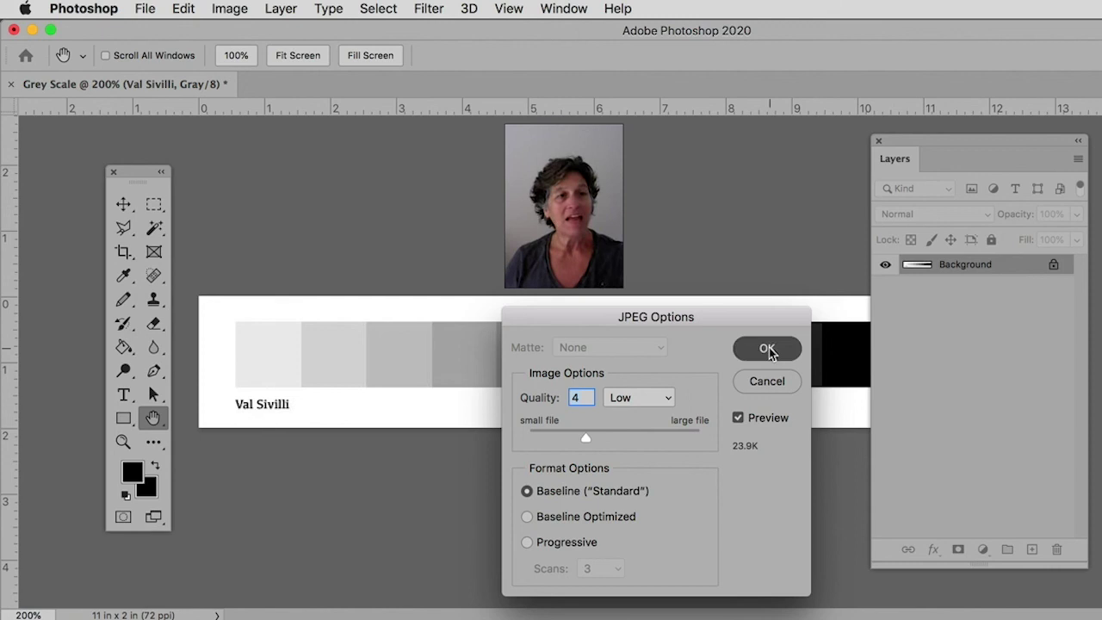